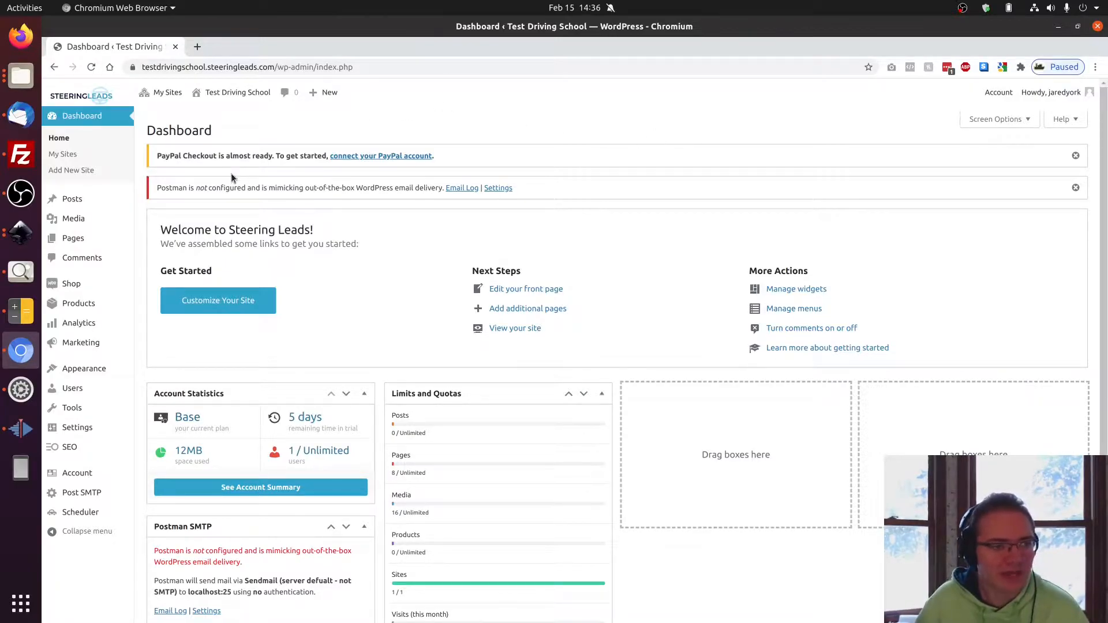
Create a new blog post and title it "Upcoming Segments"
{"action": "left_click", "coordinate": [72, 198]}
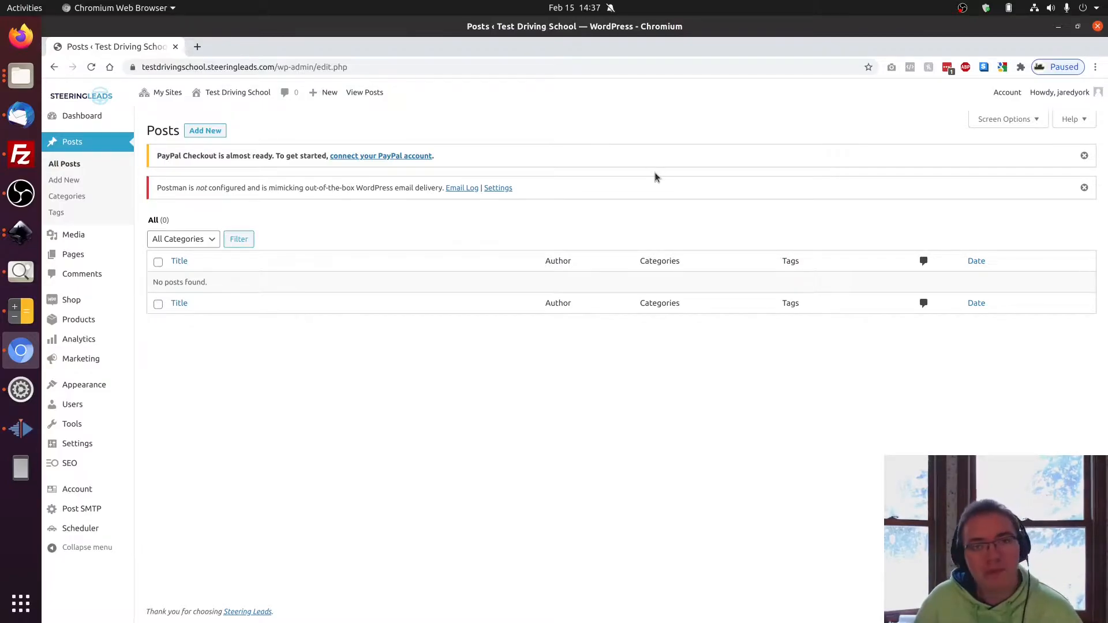
{"action": "left_click", "coordinate": [212, 137]}
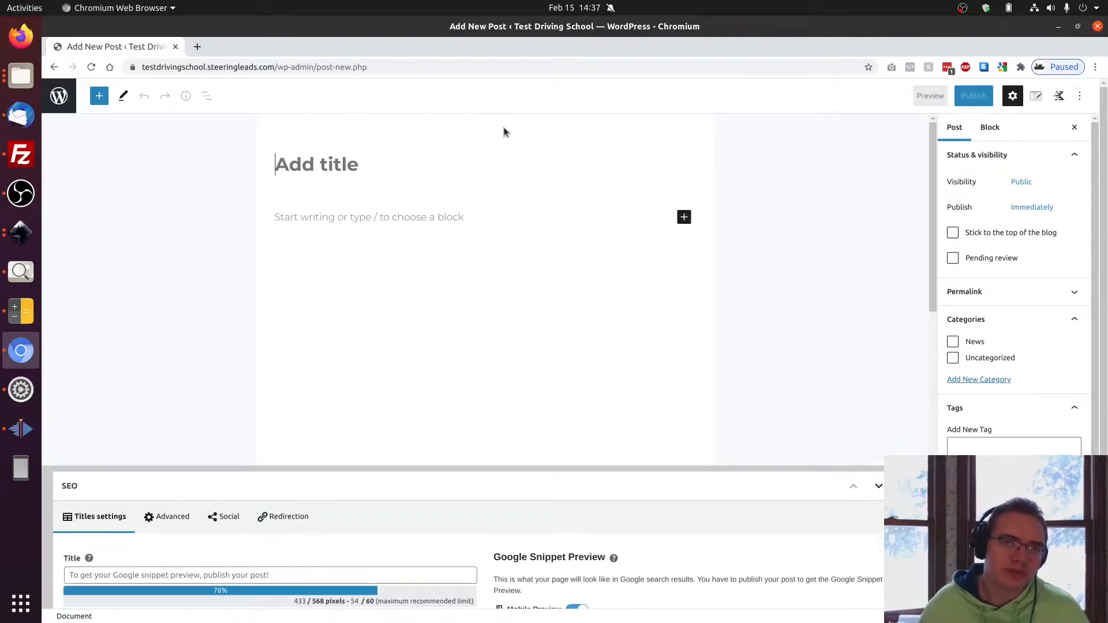
{"action": "left_click", "coordinate": [423, 217]}
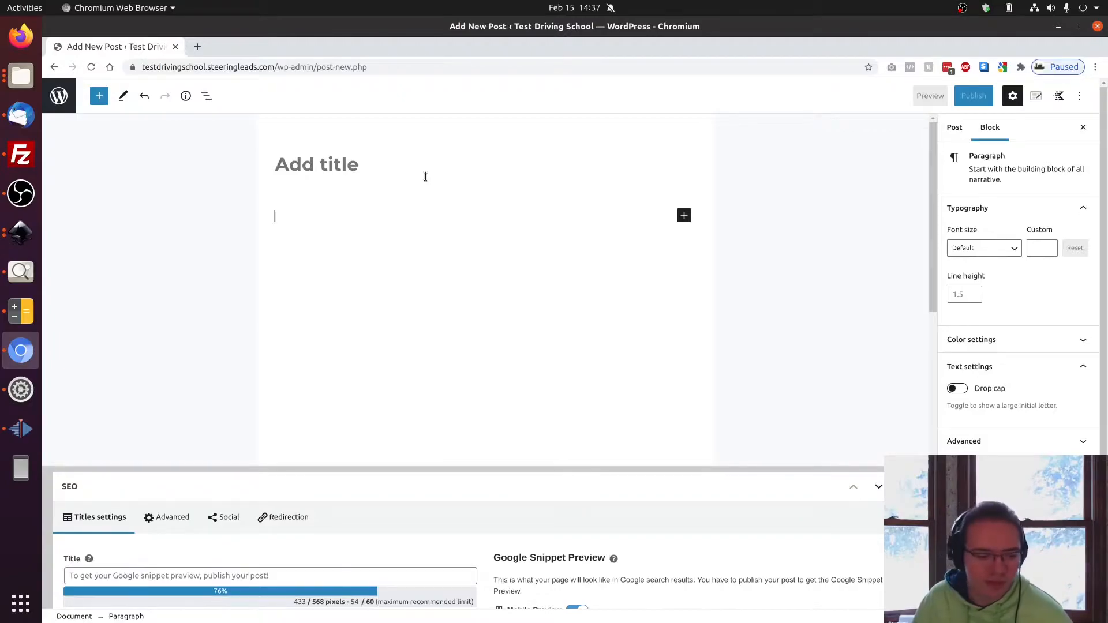
{"action": "scroll", "coordinate": [474, 300], "scroll_direction": "down", "scroll_amount": 3}
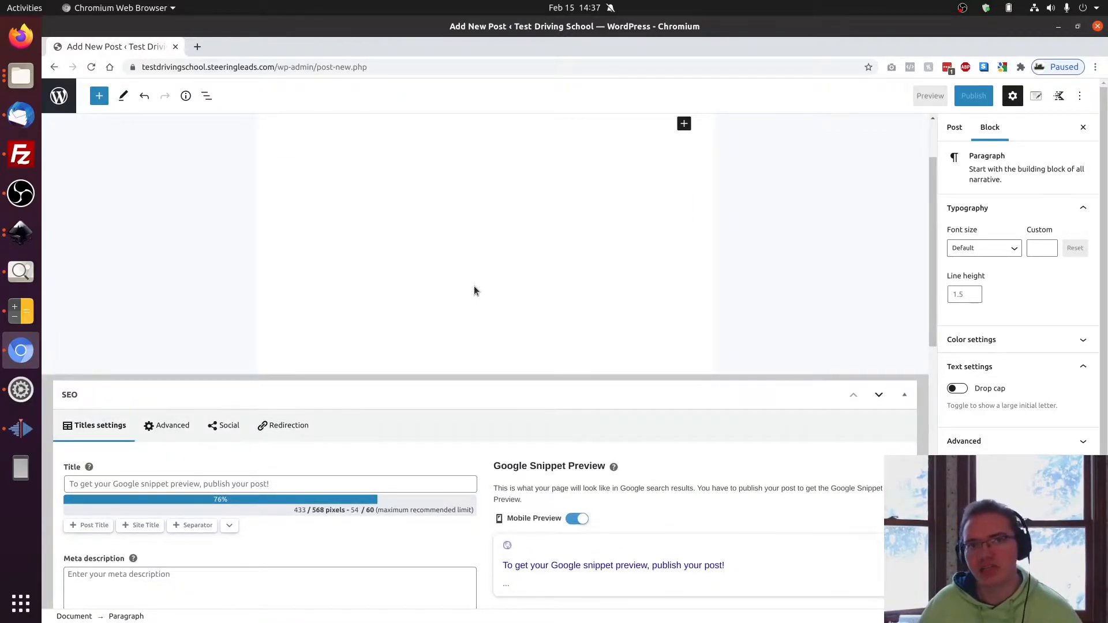
{"action": "scroll", "coordinate": [473, 292], "scroll_direction": "up", "scroll_amount": 3}
{"action": "left_click", "coordinate": [200, 171]}
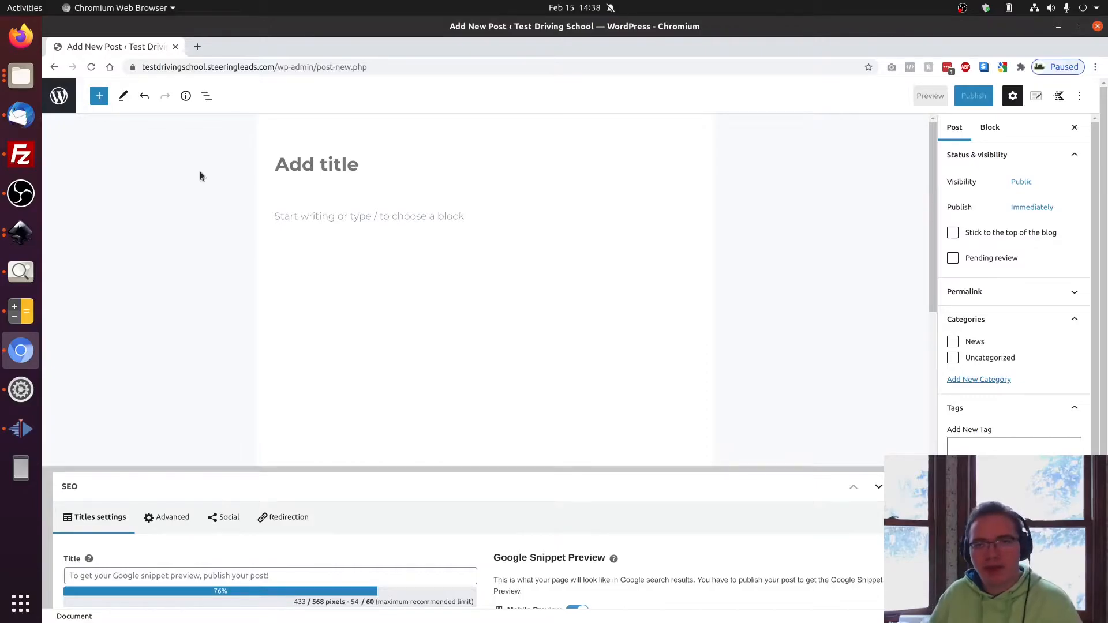
{"action": "left_click", "coordinate": [298, 171]}
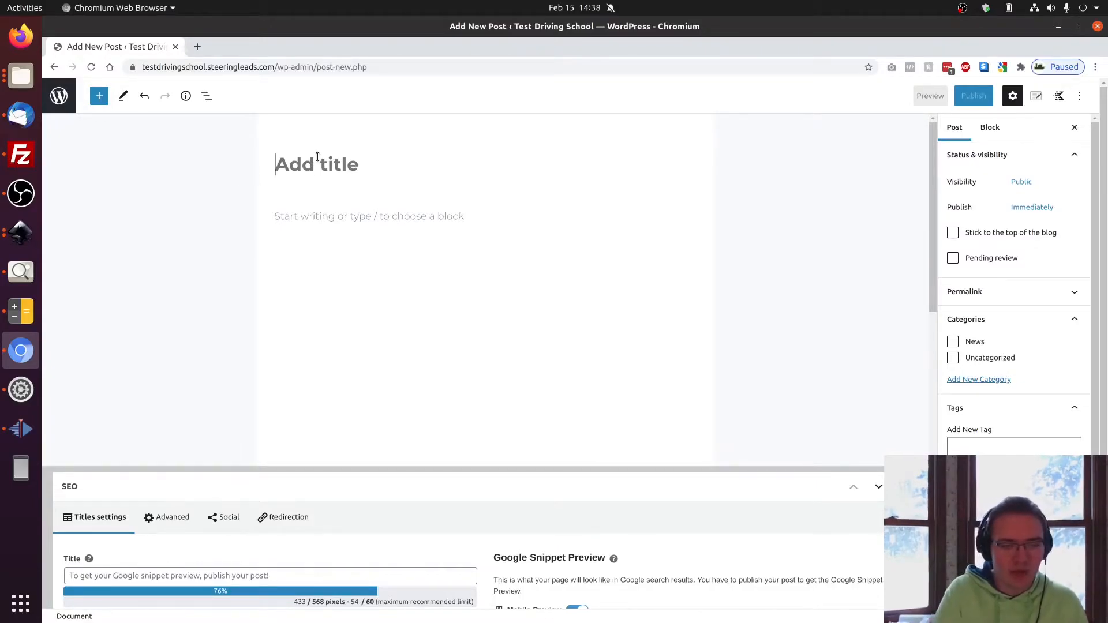
{"action": "type", "text": "Upcoming Segments"}
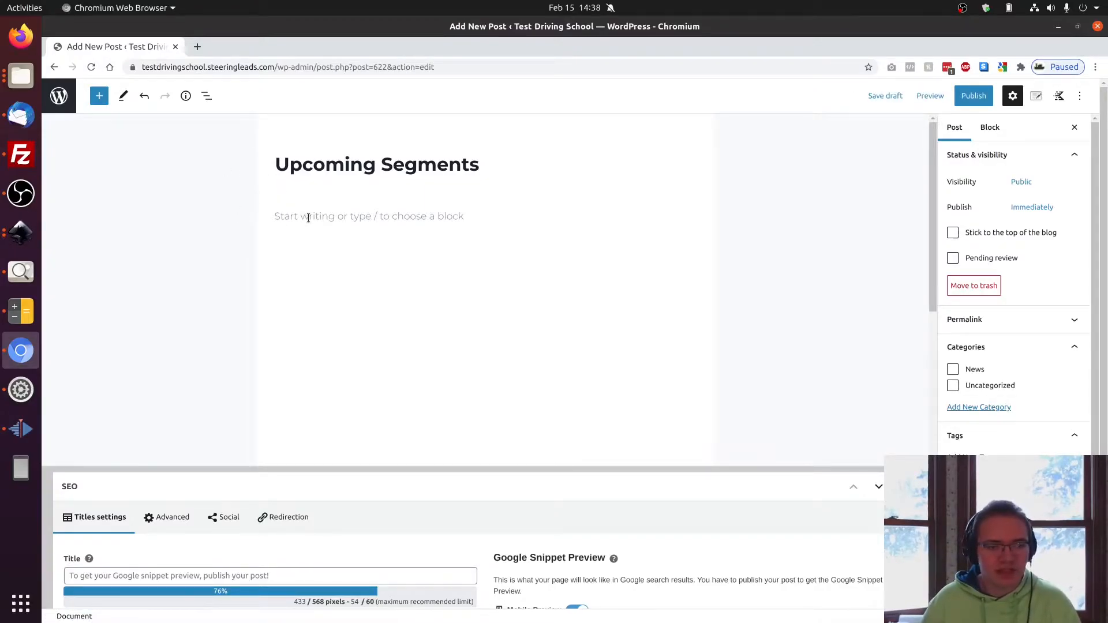
Browse the full block library and choose a Paragraph block for the post body below the title
{"action": "left_click", "coordinate": [348, 216]}
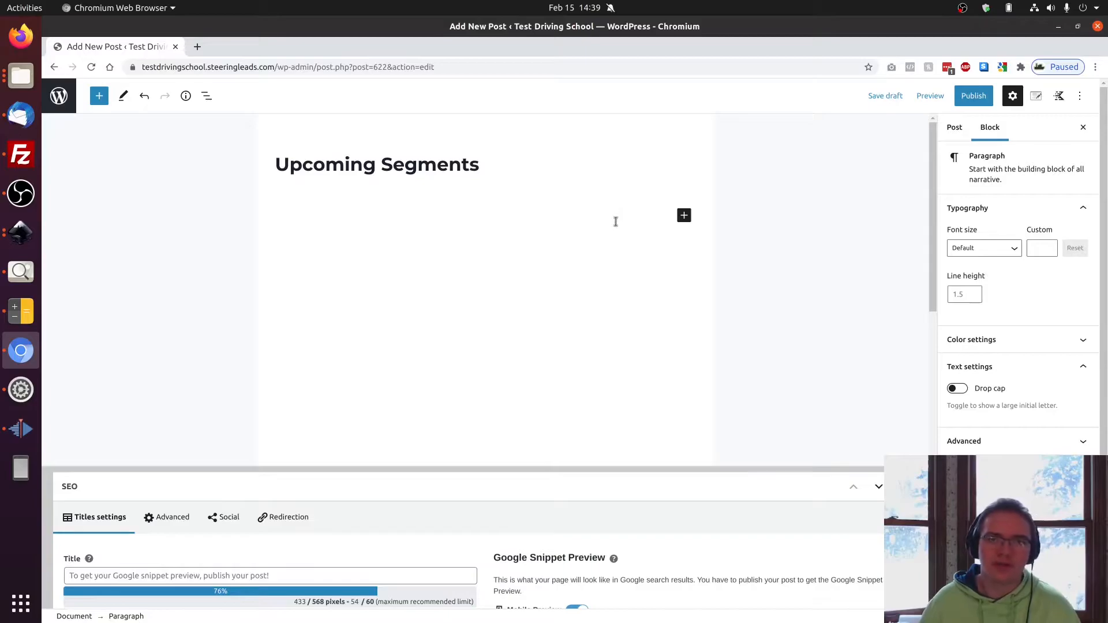
{"action": "left_click", "coordinate": [682, 217]}
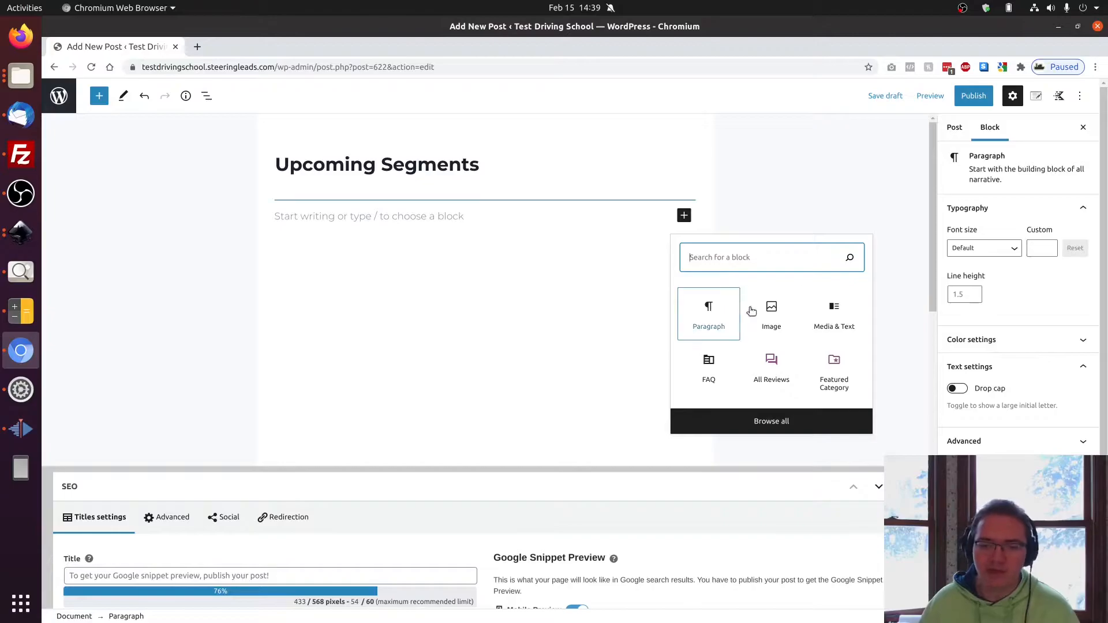
{"action": "left_click", "coordinate": [758, 423]}
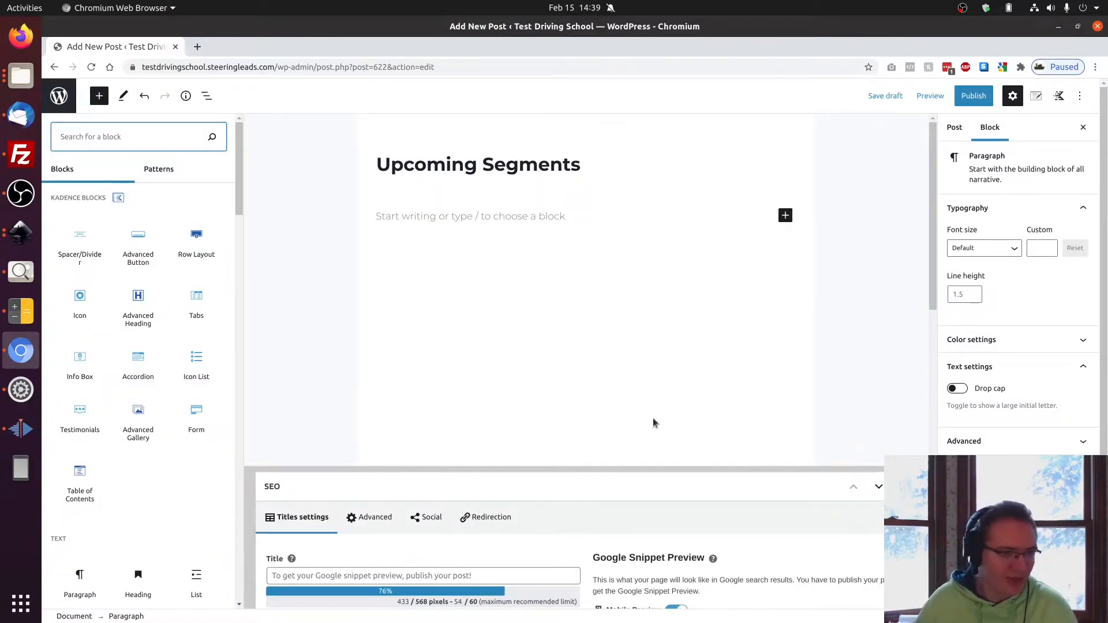
{"action": "scroll", "coordinate": [128, 283], "scroll_direction": "down", "scroll_amount": 2}
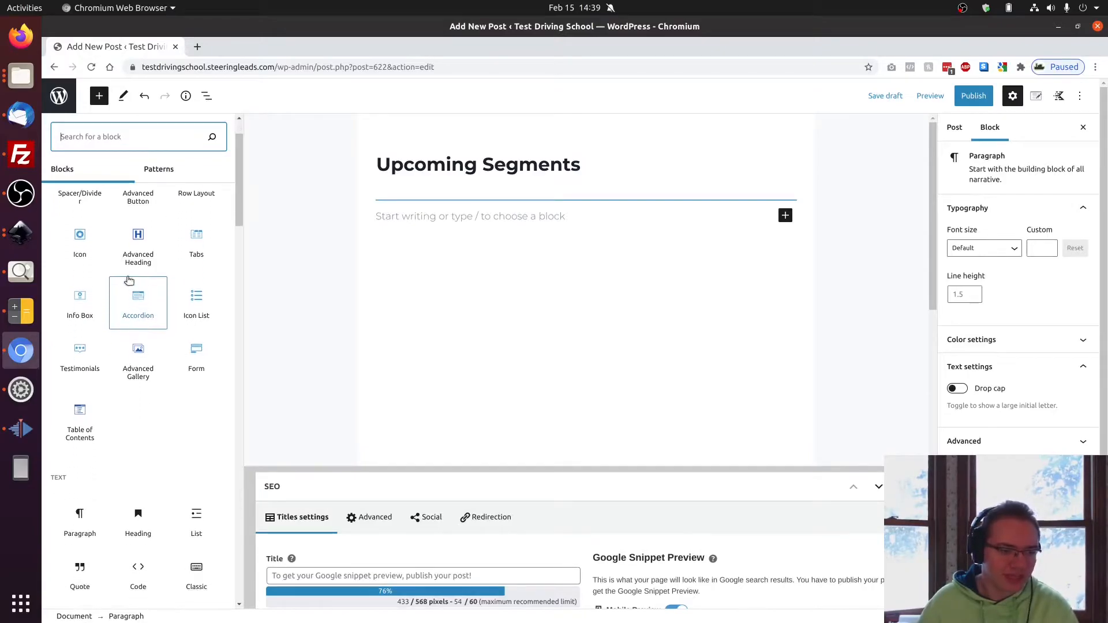
{"action": "scroll", "coordinate": [171, 295], "scroll_direction": "down", "scroll_amount": 5}
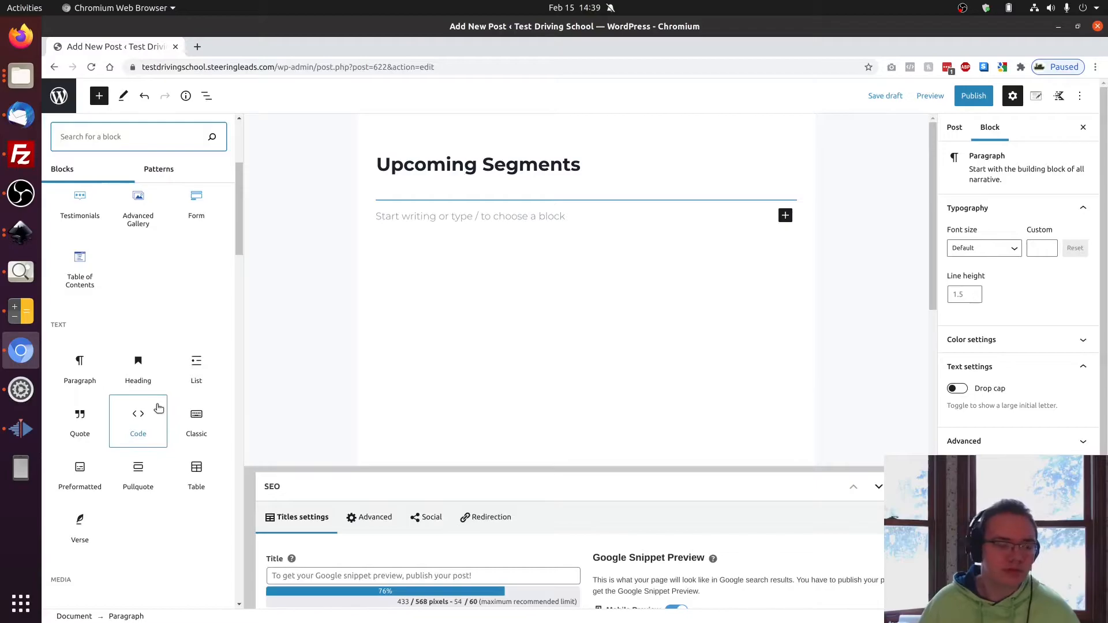
{"action": "scroll", "coordinate": [171, 314], "scroll_direction": "down", "scroll_amount": 2}
{"action": "scroll", "coordinate": [173, 393], "scroll_direction": "down", "scroll_amount": 1}
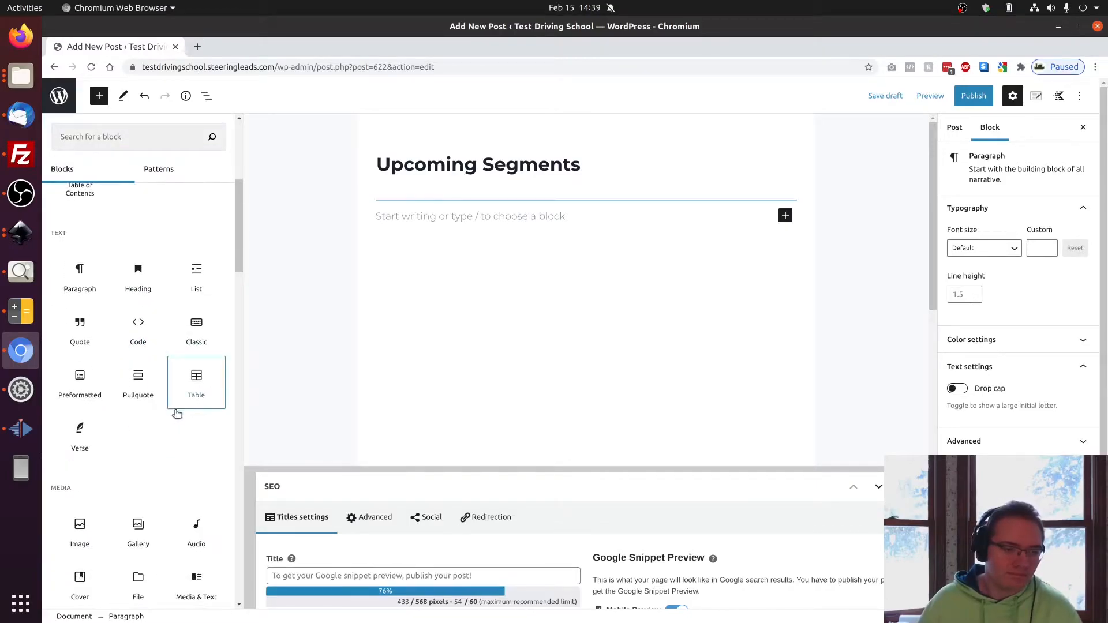
{"action": "scroll", "coordinate": [173, 404], "scroll_direction": "down", "scroll_amount": 2}
{"action": "scroll", "coordinate": [174, 358], "scroll_direction": "up", "scroll_amount": 3}
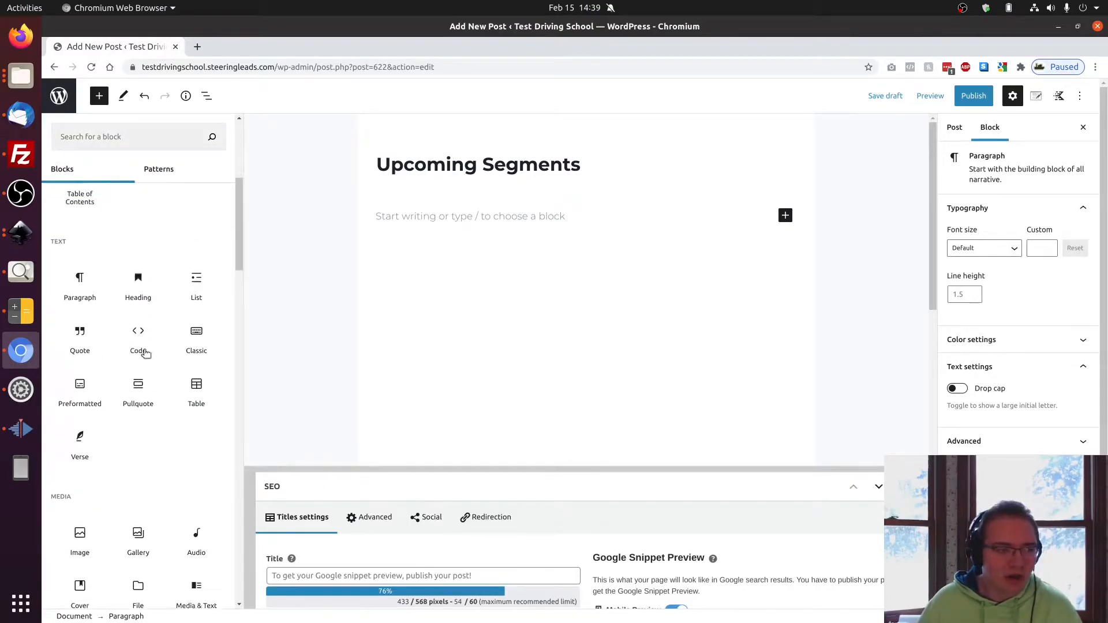
{"action": "scroll", "coordinate": [93, 439], "scroll_direction": "down", "scroll_amount": 2}
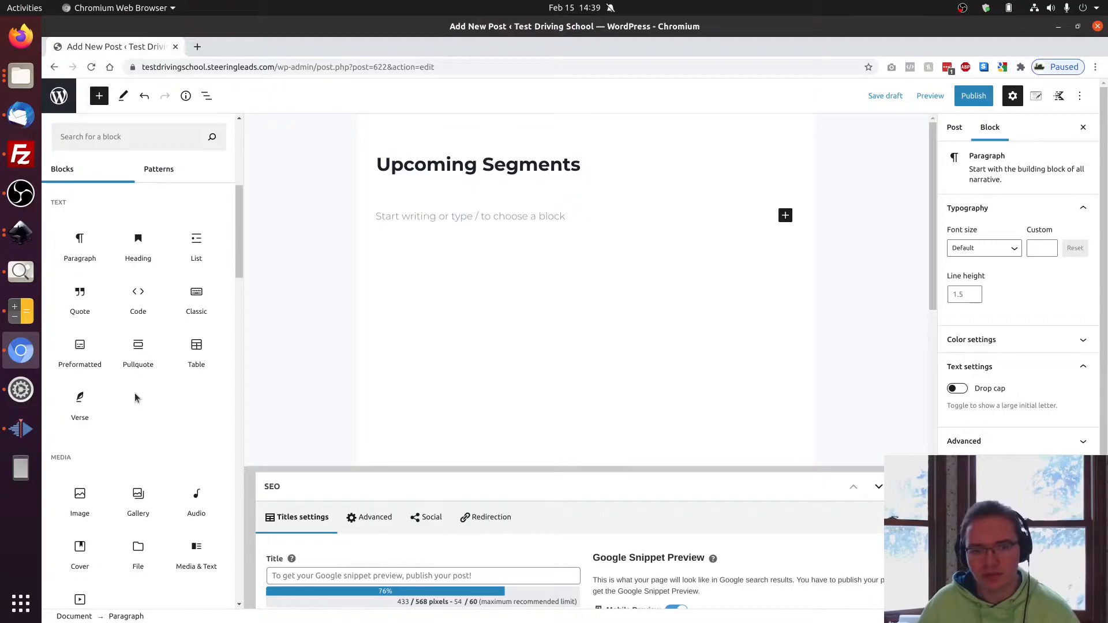
{"action": "left_click", "coordinate": [84, 255]}
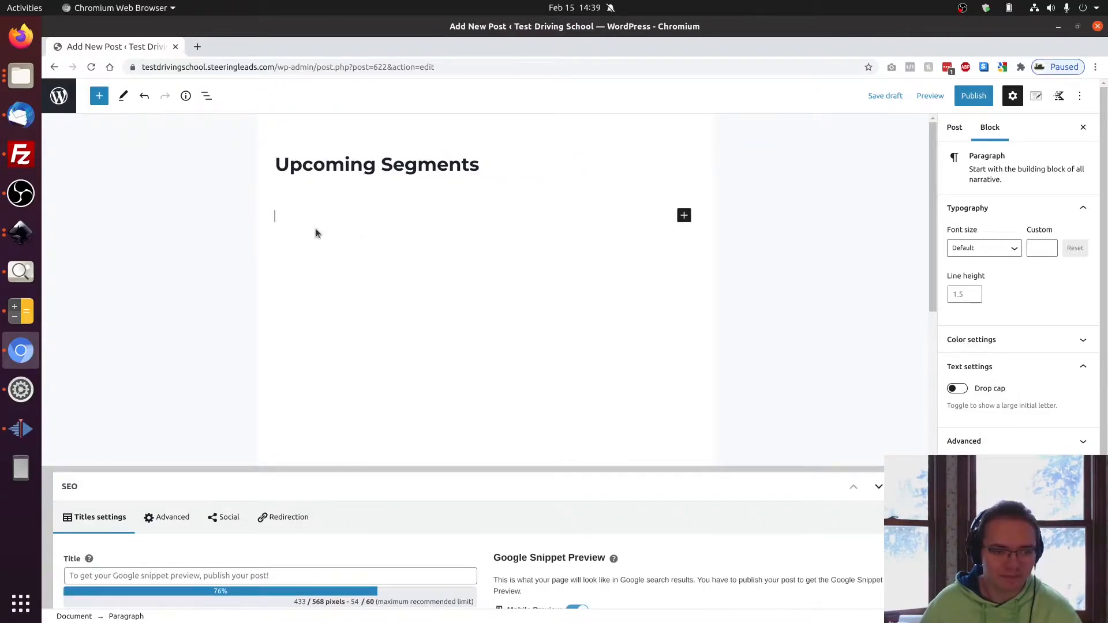
Write "I want to talk about my upcoming segments." in the paragraph below the title
{"action": "left_click", "coordinate": [176, 198]}
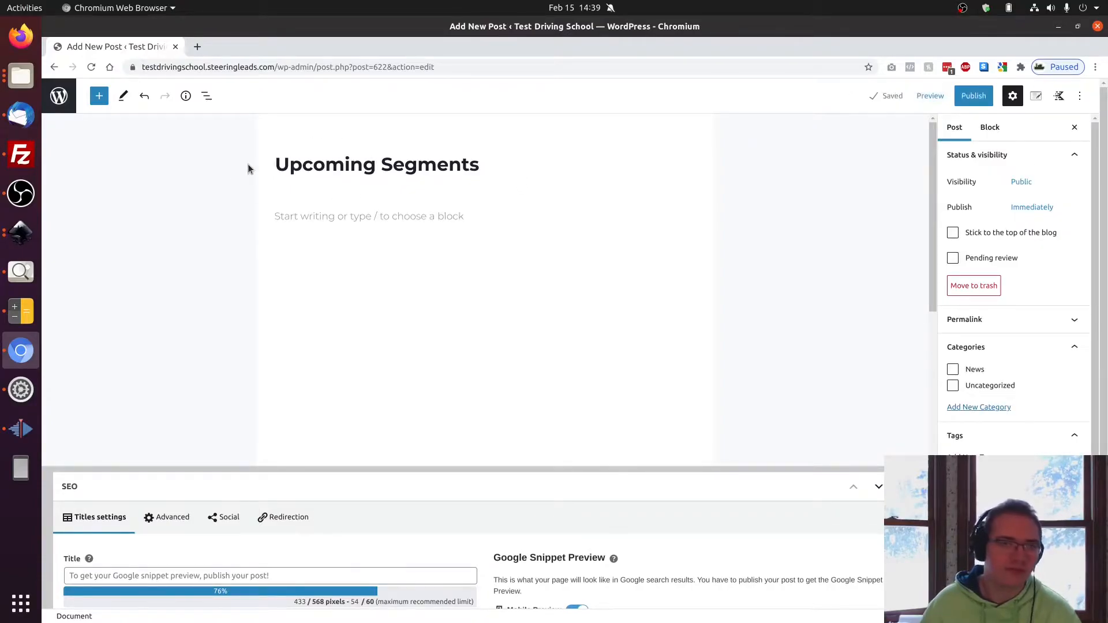
{"action": "left_click", "coordinate": [510, 170]}
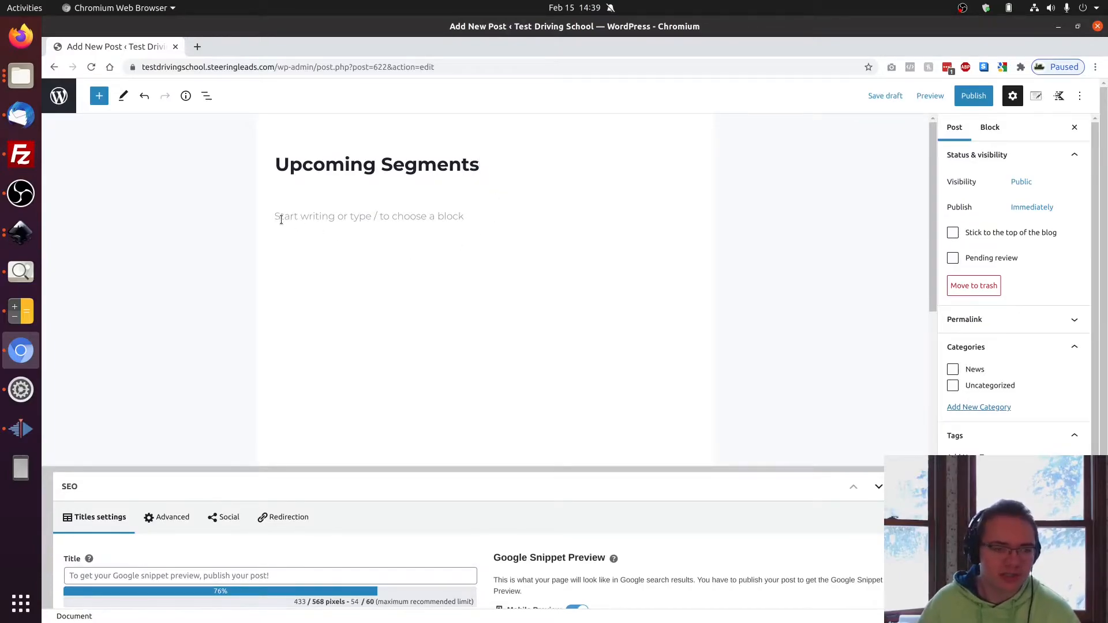
{"action": "left_click", "coordinate": [300, 217]}
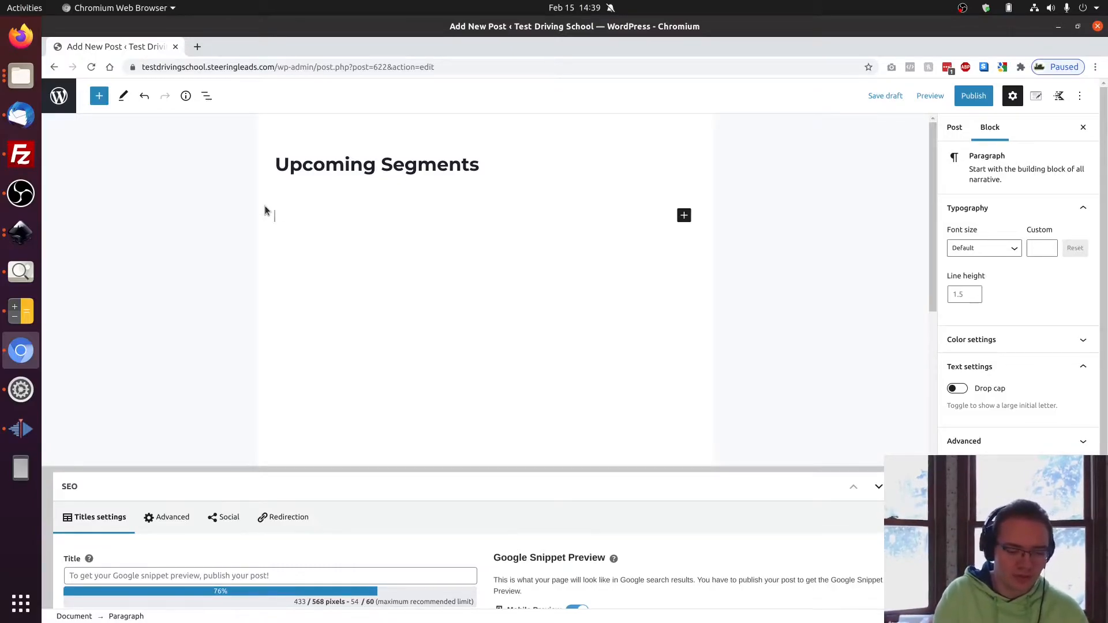
{"action": "type", "text": "I want to ta"}
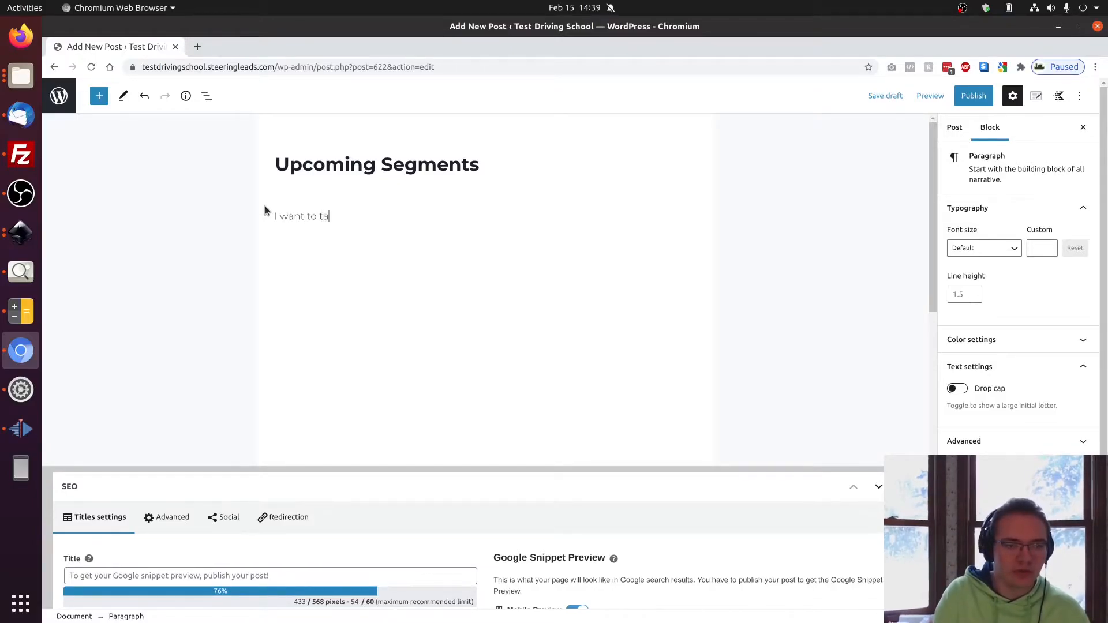
{"action": "type", "text": "lk about my"}
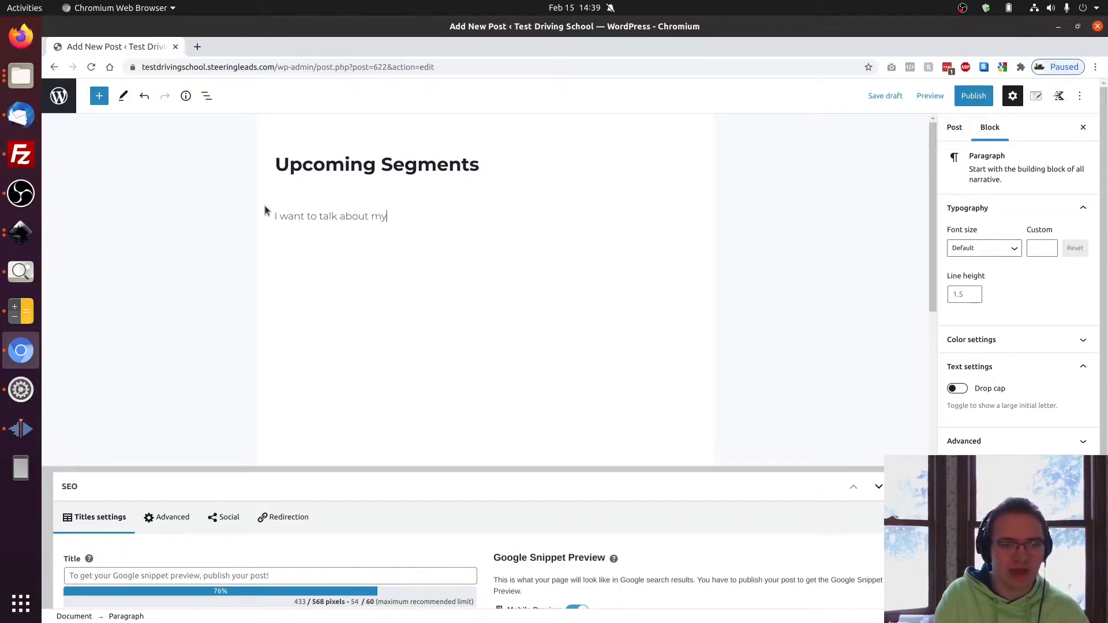
{"action": "type", "text": " upcoming segment"}
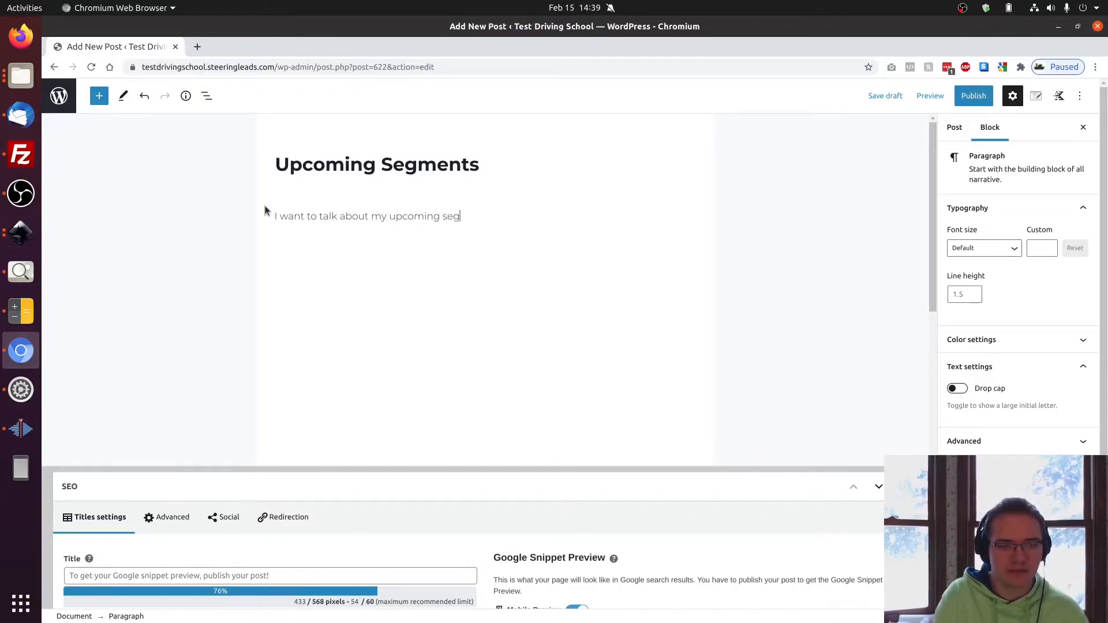
{"action": "type", "text": "s."}
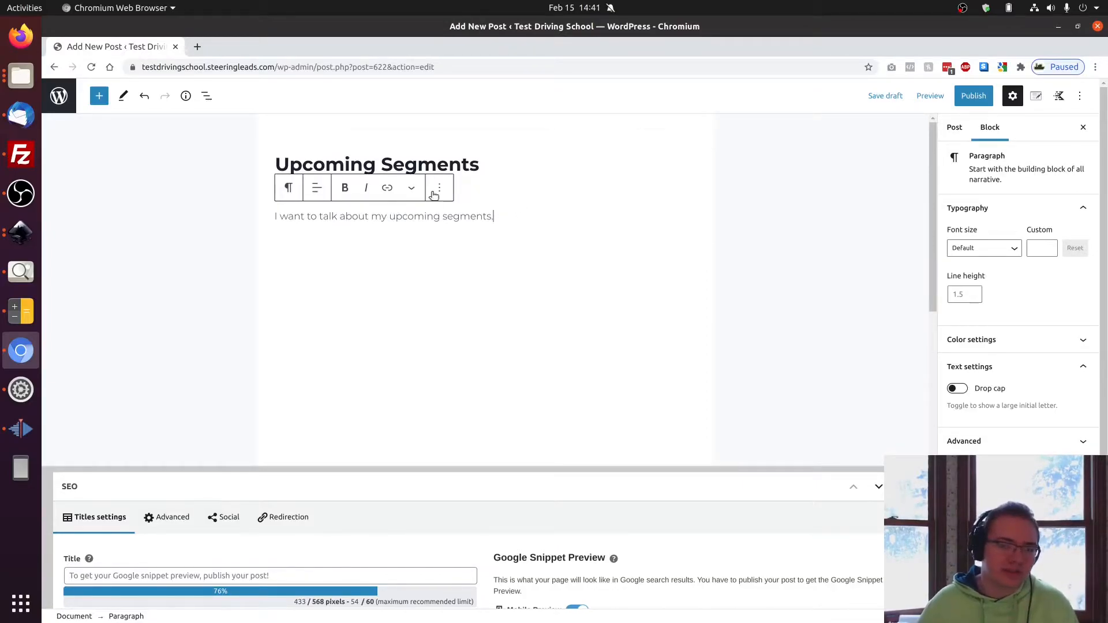
Make the word "upcoming" in the paragraph bold, and remove the bold formatting again
{"action": "double_click", "coordinate": [406, 221]}
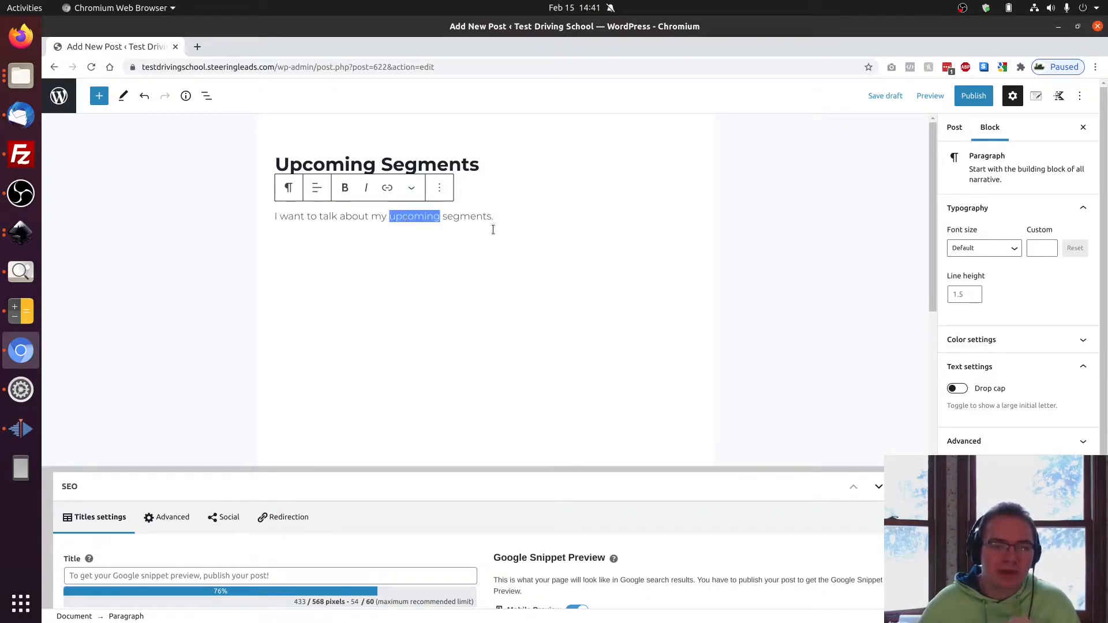
{"action": "left_click", "coordinate": [345, 188]}
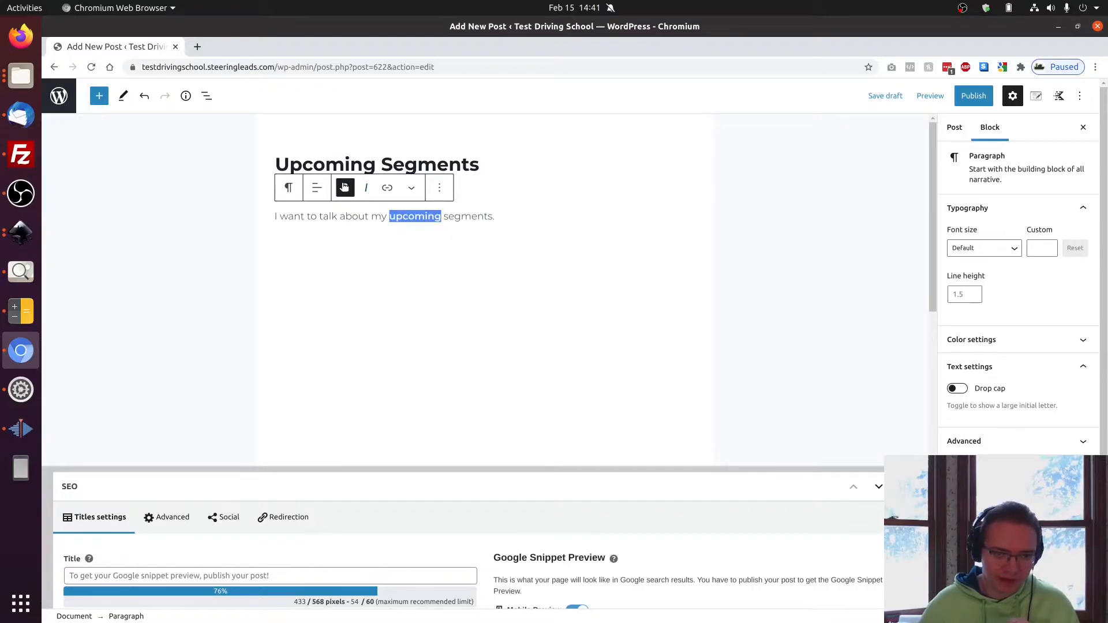
{"action": "left_click", "coordinate": [470, 220]}
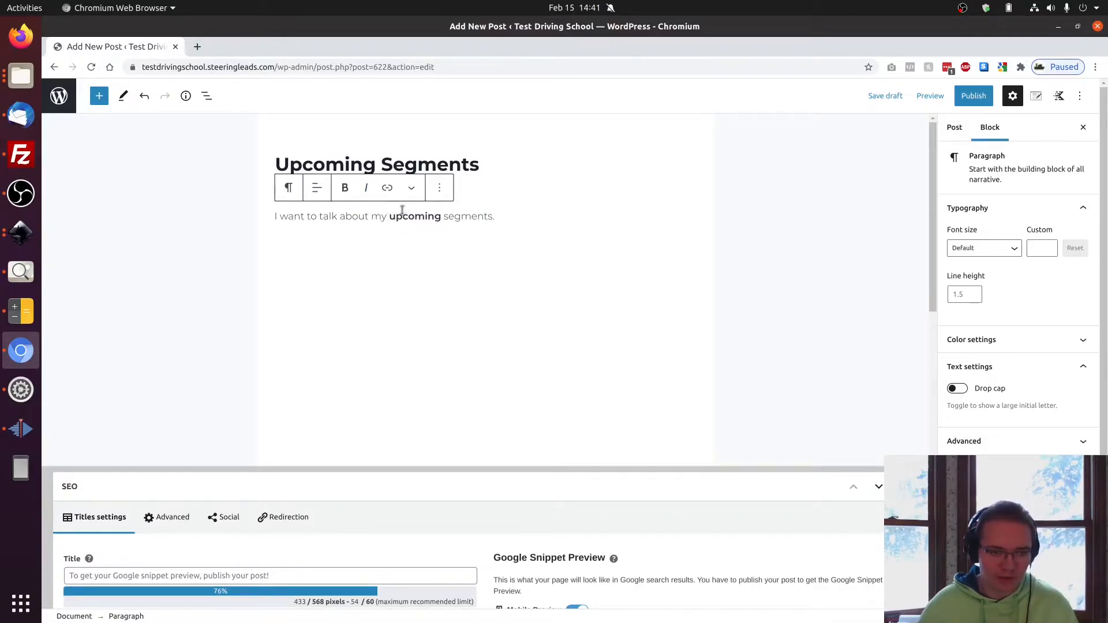
{"action": "double_click", "coordinate": [411, 217]}
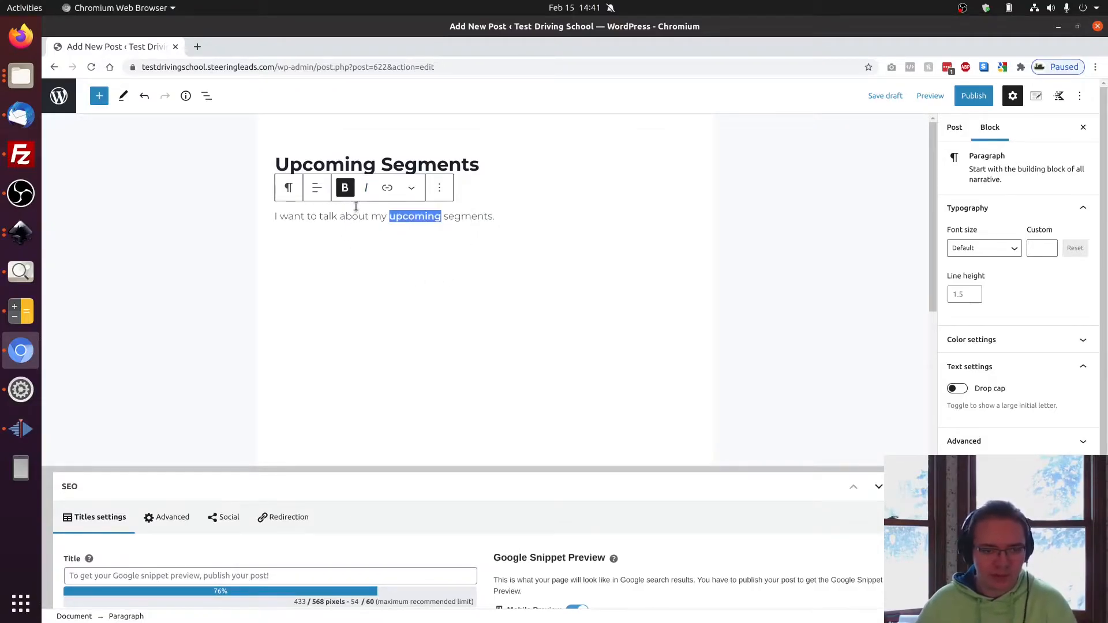
{"action": "left_click", "coordinate": [345, 188]}
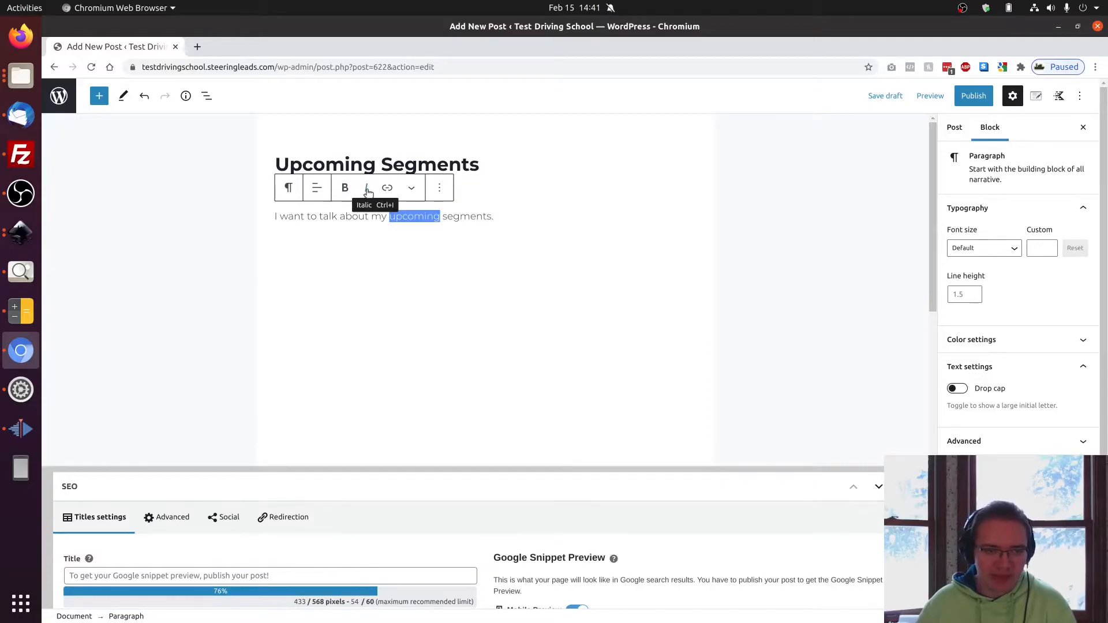
Italicize the word "upcoming" in the paragraph, and remove the italic formatting again
{"action": "left_click", "coordinate": [366, 189]}
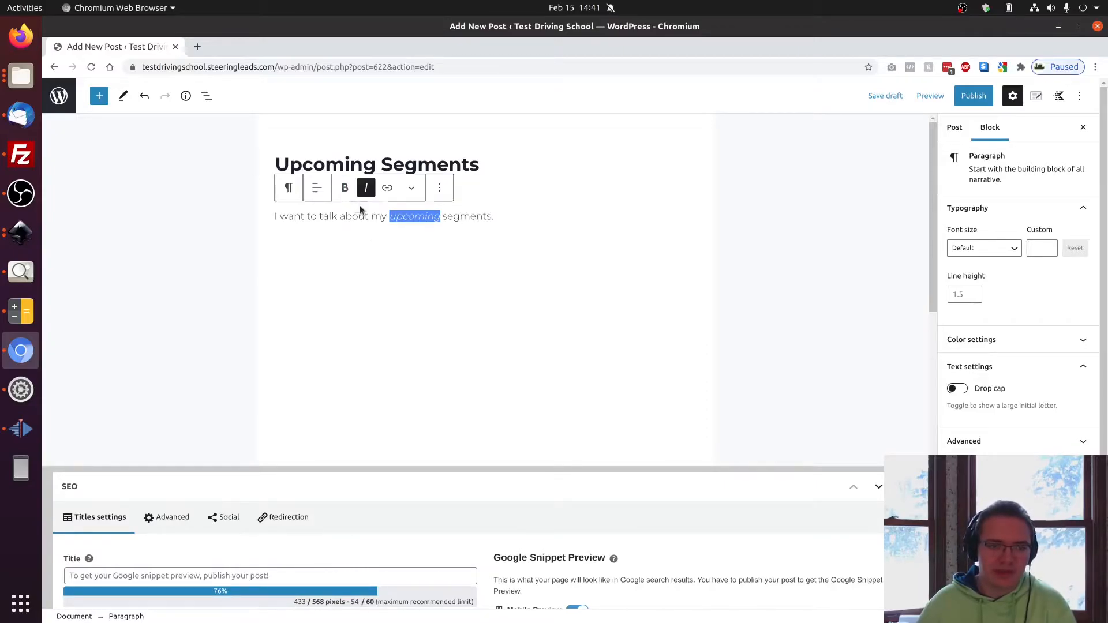
{"action": "left_click", "coordinate": [460, 217]}
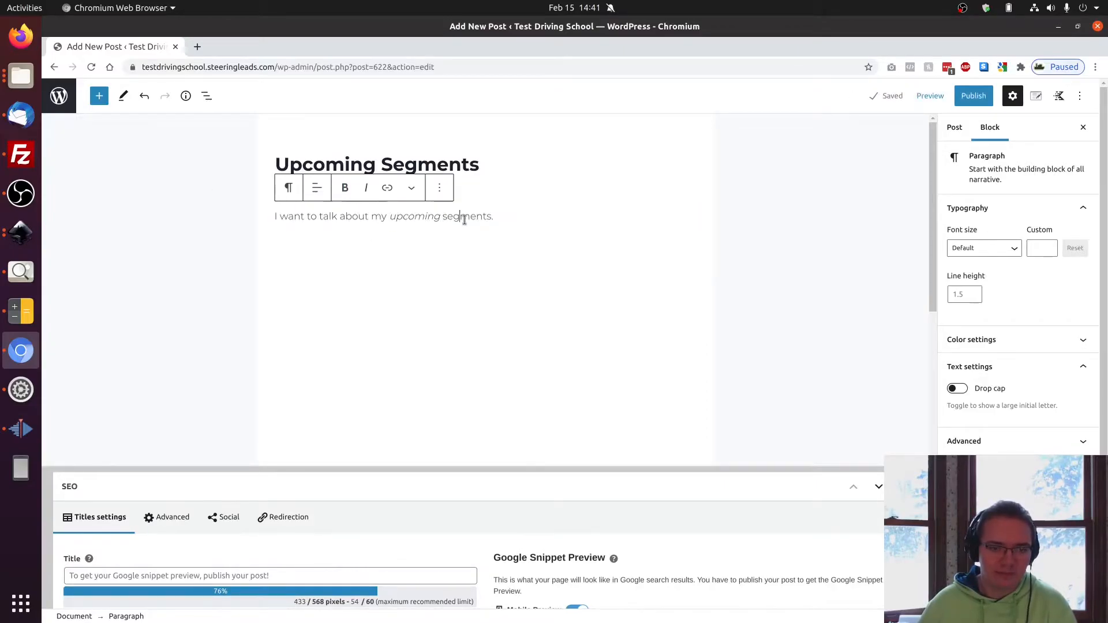
{"action": "double_click", "coordinate": [422, 218]}
{"action": "left_click", "coordinate": [367, 188]}
{"action": "left_click", "coordinate": [413, 212]}
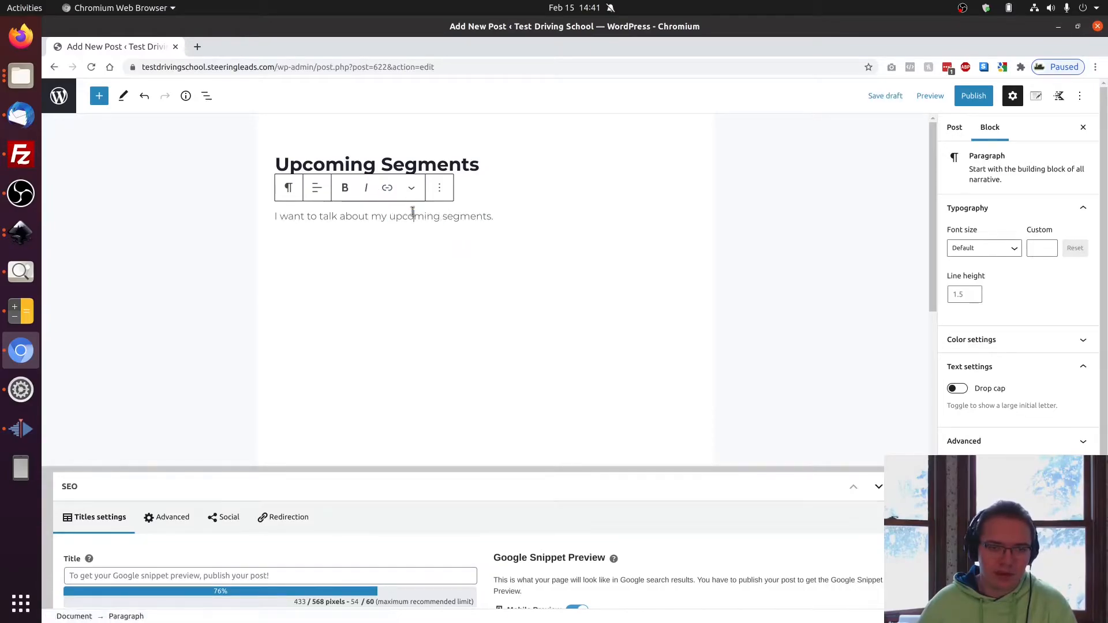
{"action": "left_click_drag", "start_coordinate": [389, 217], "coordinate": [486, 218]}
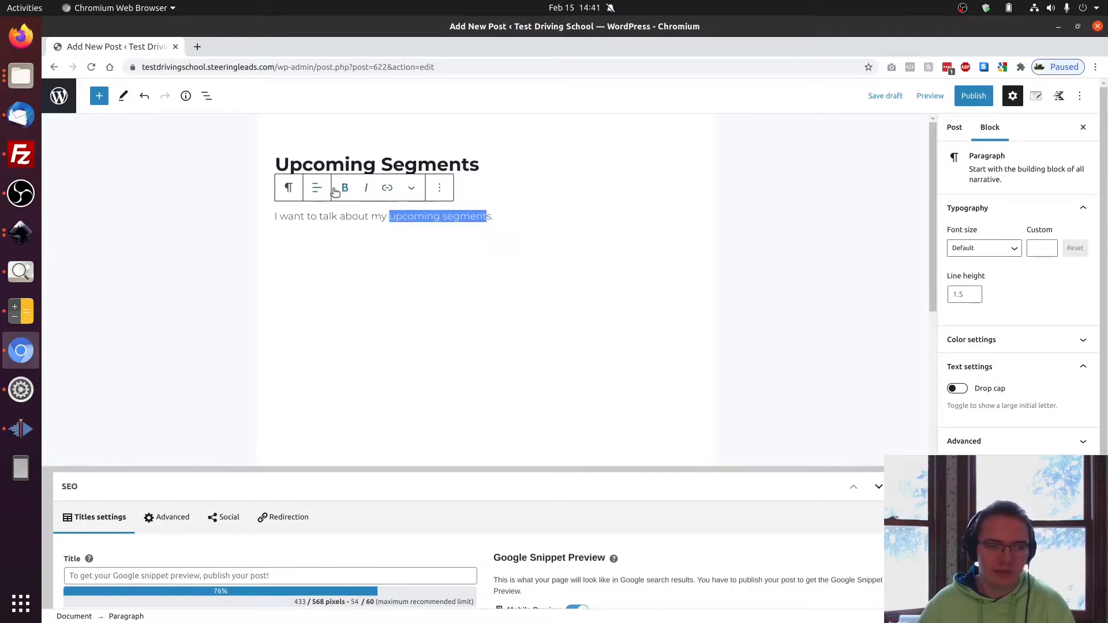
{"action": "left_click", "coordinate": [838, 213]}
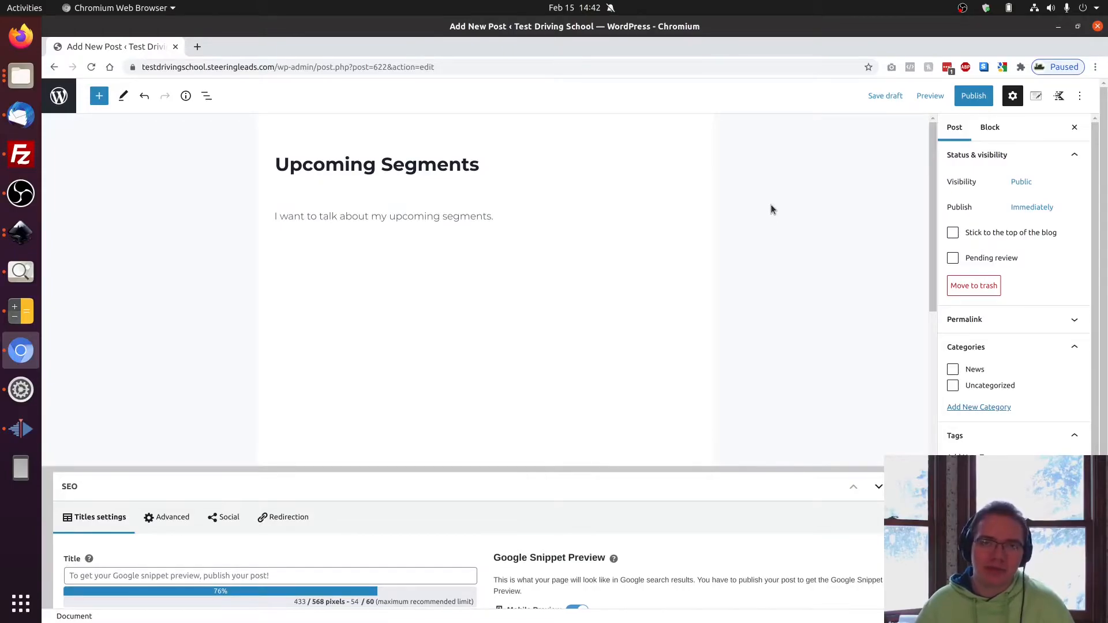
Add a second paragraph below the first one reading "Here is some more example text."
{"action": "left_click", "coordinate": [523, 219]}
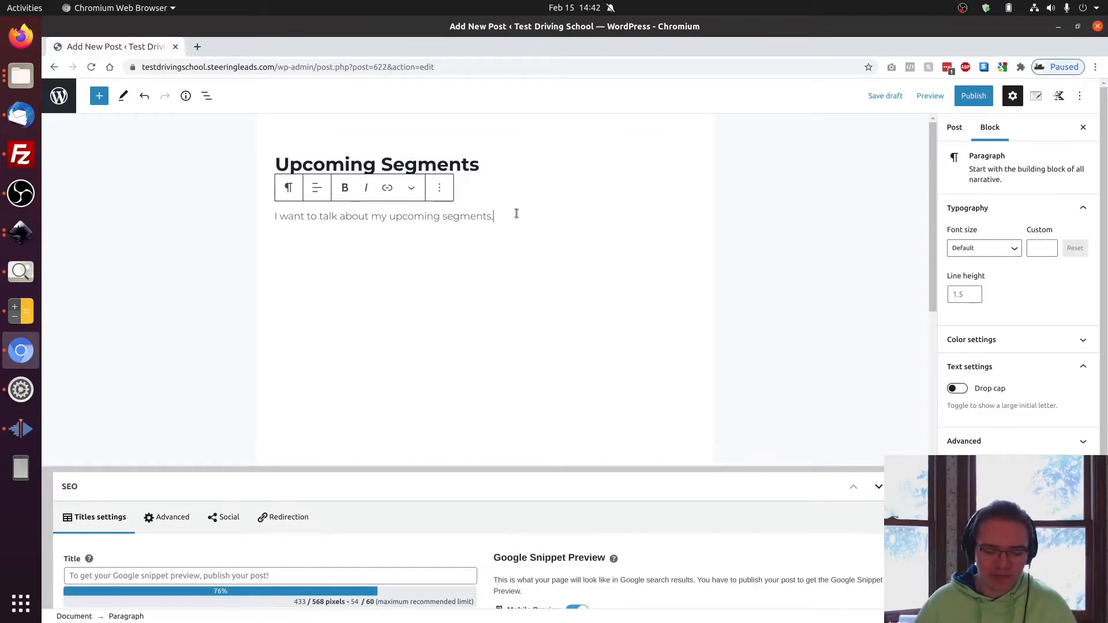
{"action": "key", "text": "Return"}
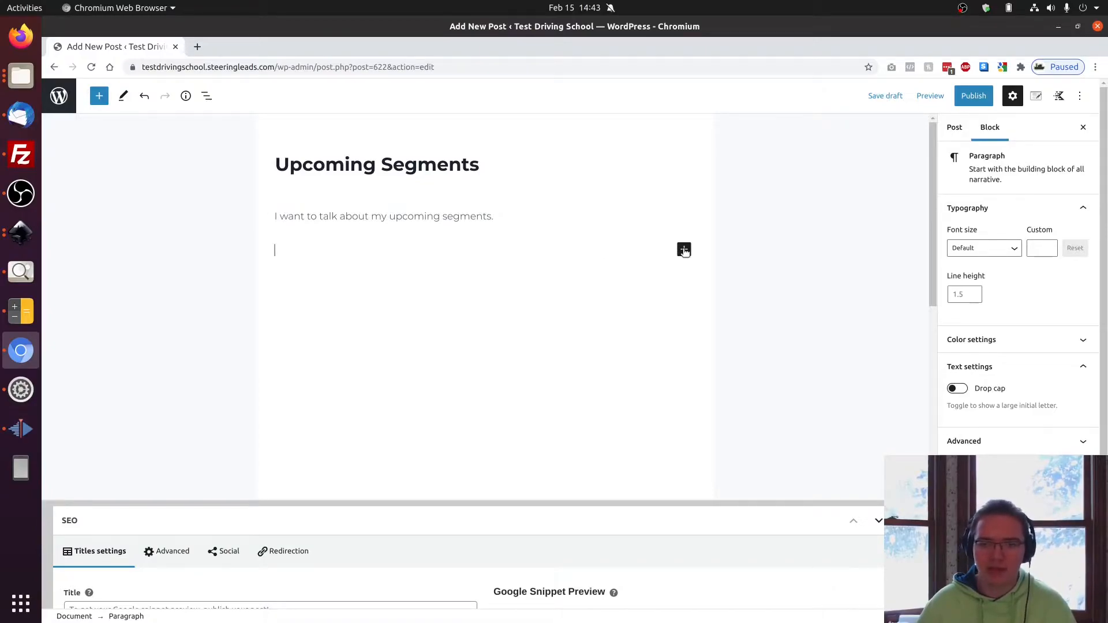
{"action": "left_click", "coordinate": [684, 249]}
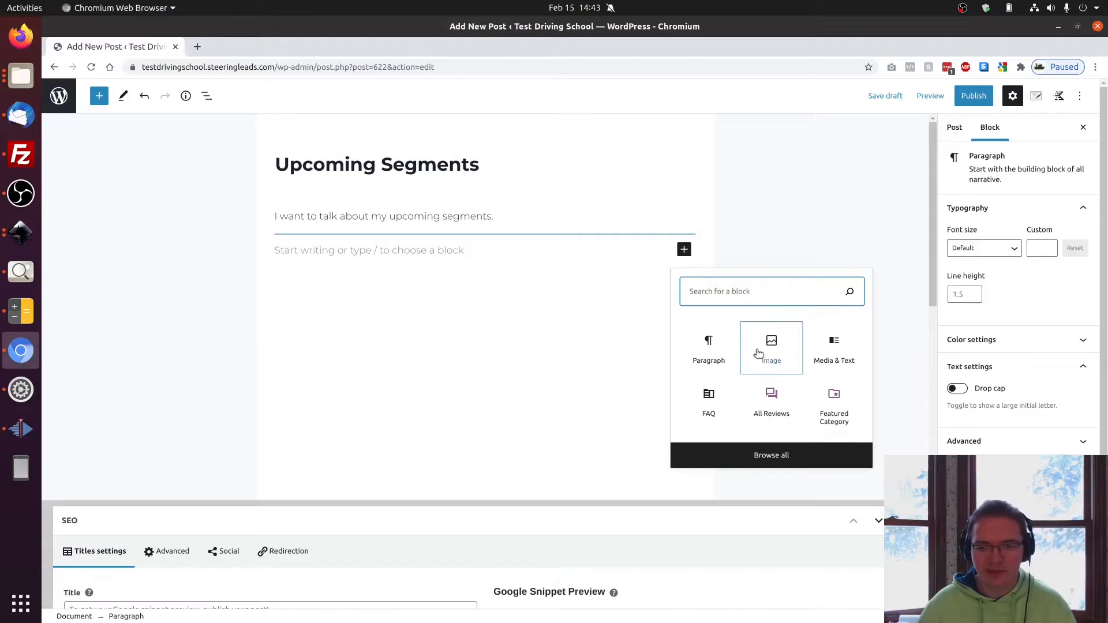
{"action": "left_click", "coordinate": [567, 274]}
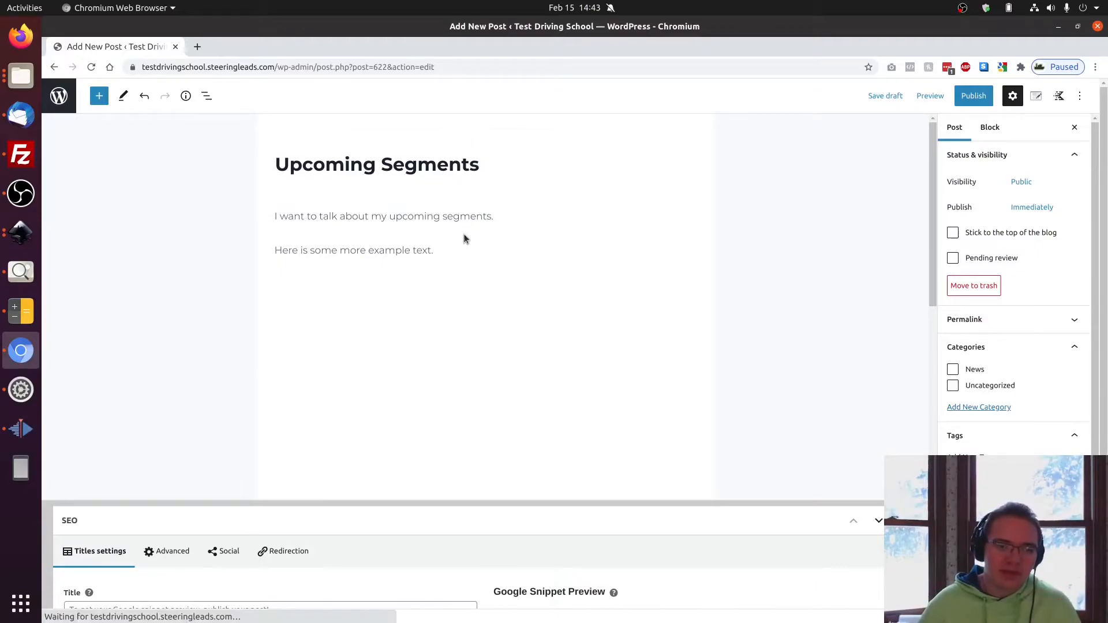
Insert a Paragraph block between the two existing paragraphs and write "This is a new block!" in it
{"action": "mouse_move", "coordinate": [482, 235]}
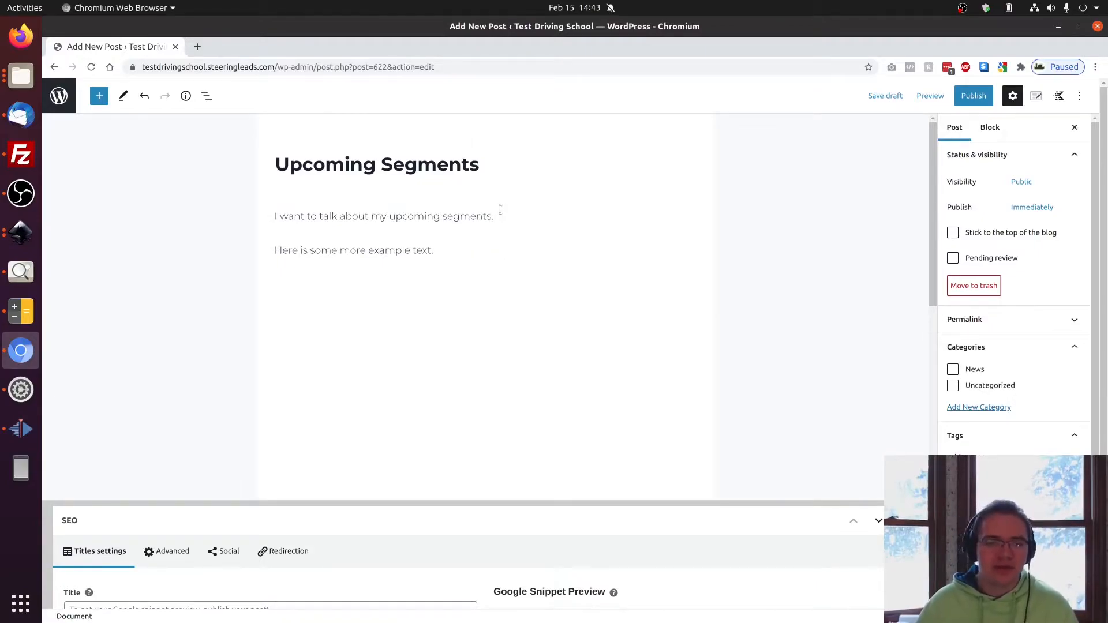
{"action": "left_click", "coordinate": [485, 239]}
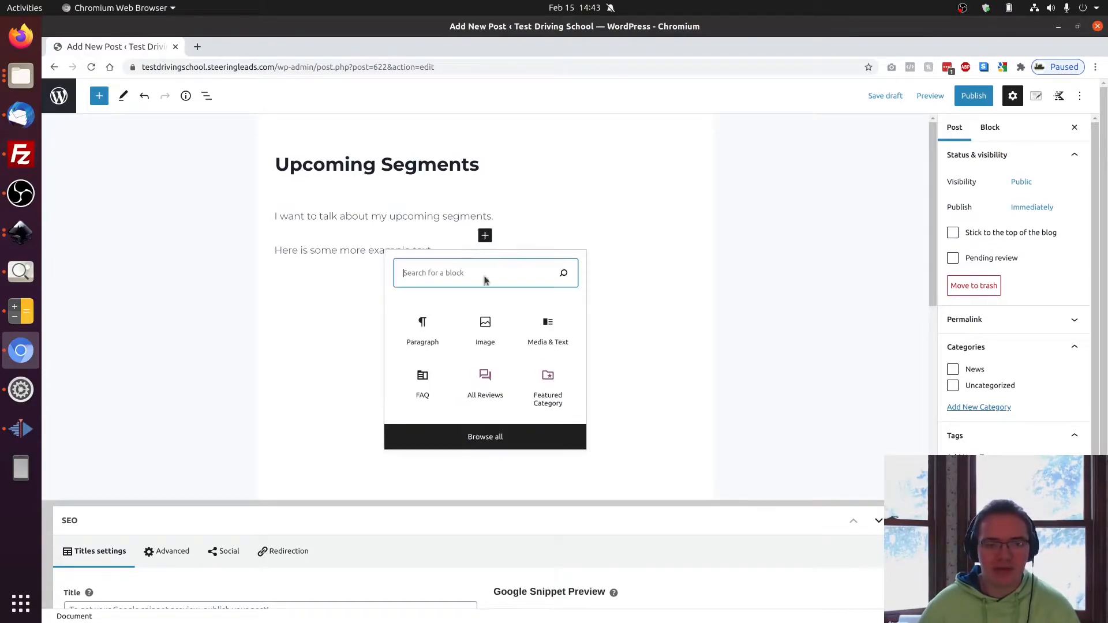
{"action": "left_click", "coordinate": [422, 332]}
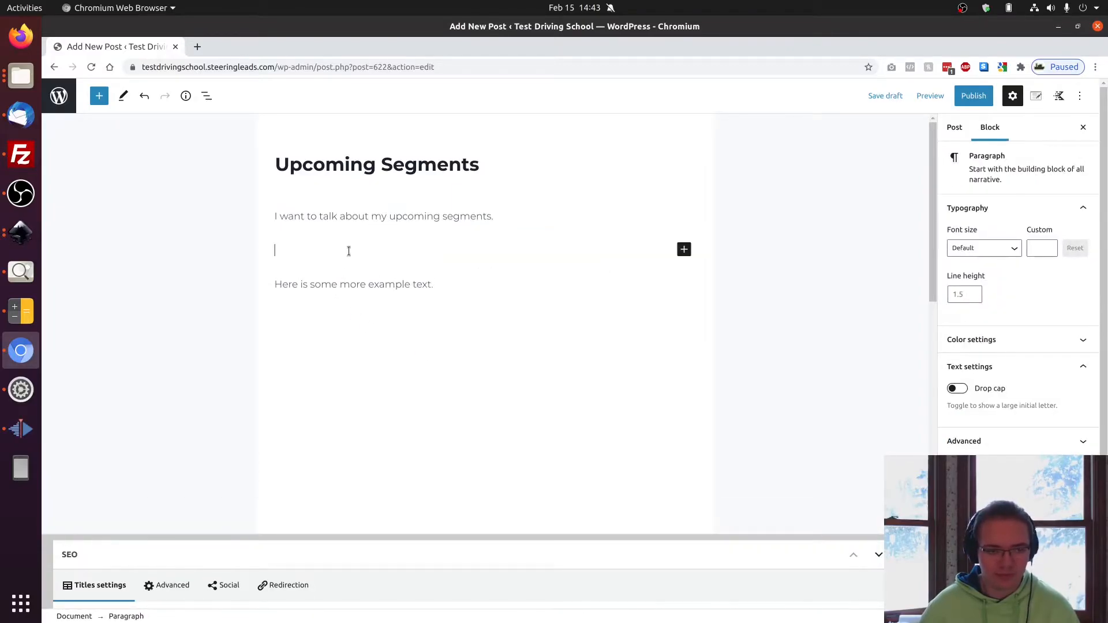
{"action": "type", "text": "This is a new block!"}
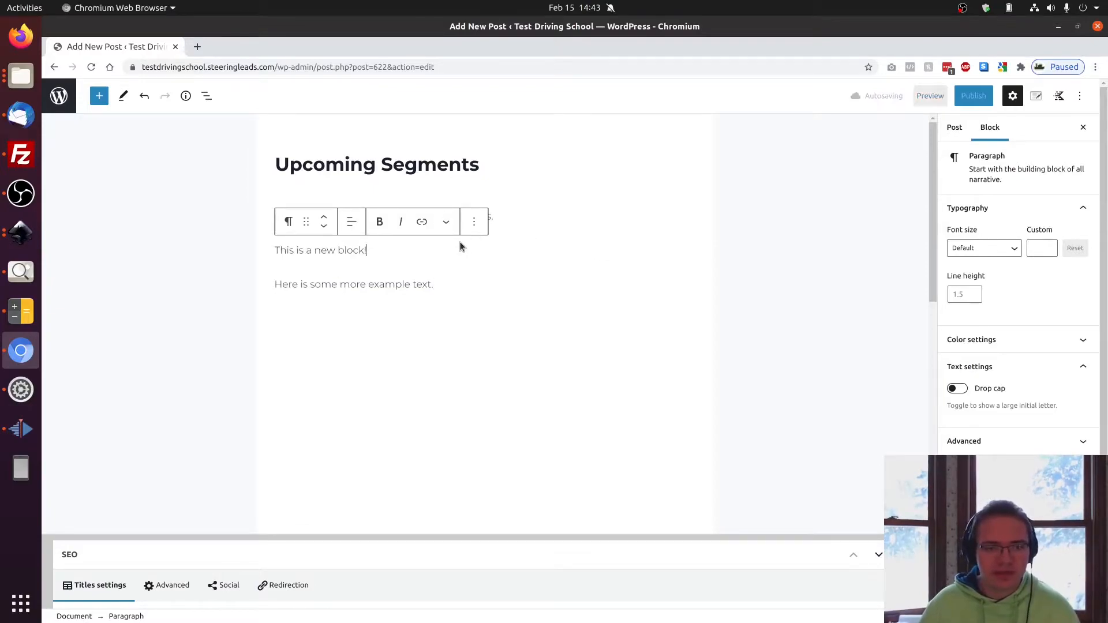
Remove the "This is a new block!" paragraph block from the post
{"action": "left_click", "coordinate": [450, 285]}
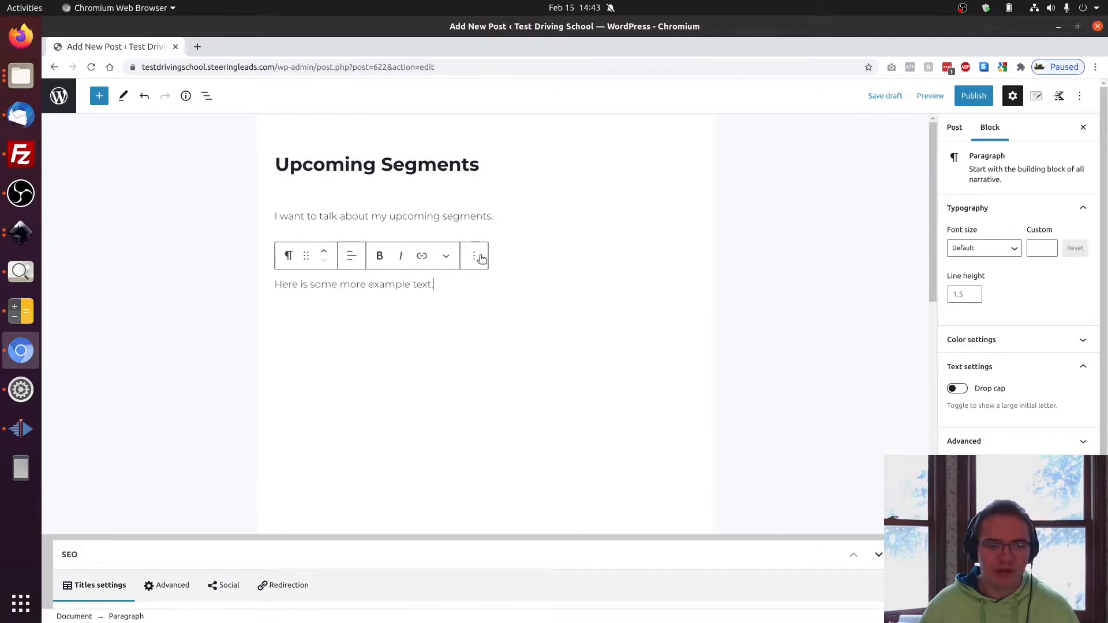
{"action": "left_click", "coordinate": [446, 226]}
{"action": "left_click", "coordinate": [442, 245]}
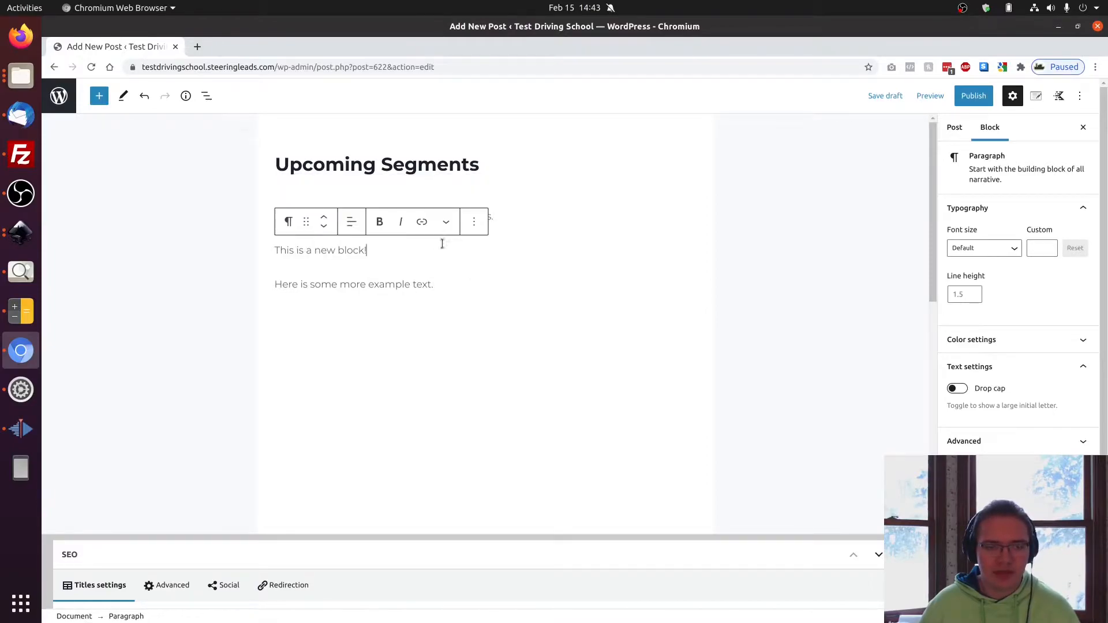
{"action": "left_click", "coordinate": [476, 229]}
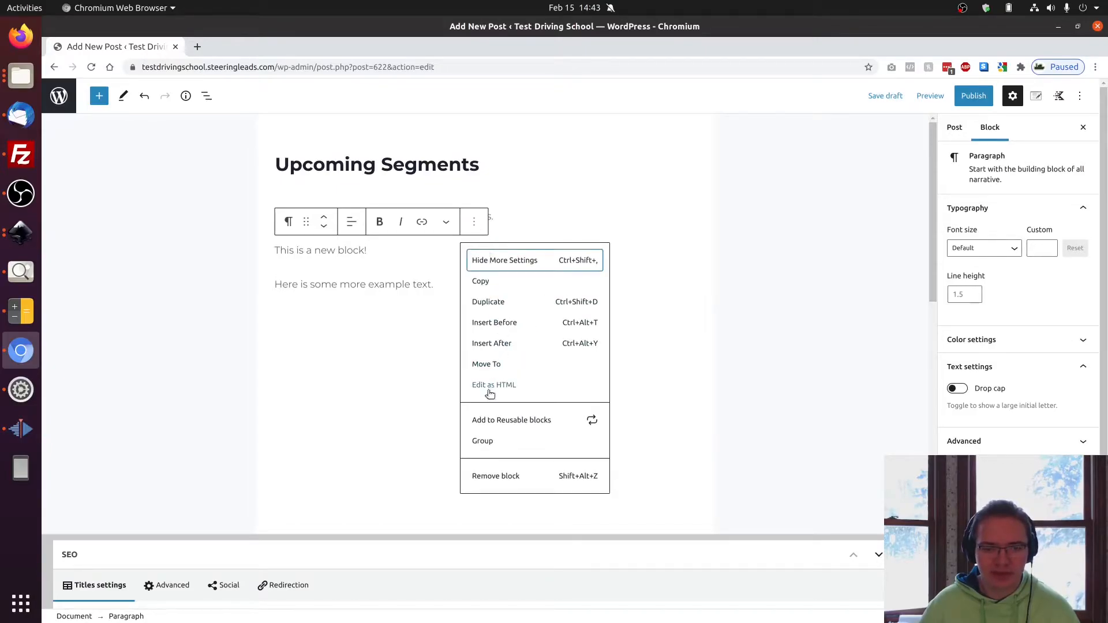
{"action": "left_click", "coordinate": [495, 478]}
Paste the copied lorem ipsum paragraphs below "Here is some more example text."
{"action": "left_click", "coordinate": [539, 251]}
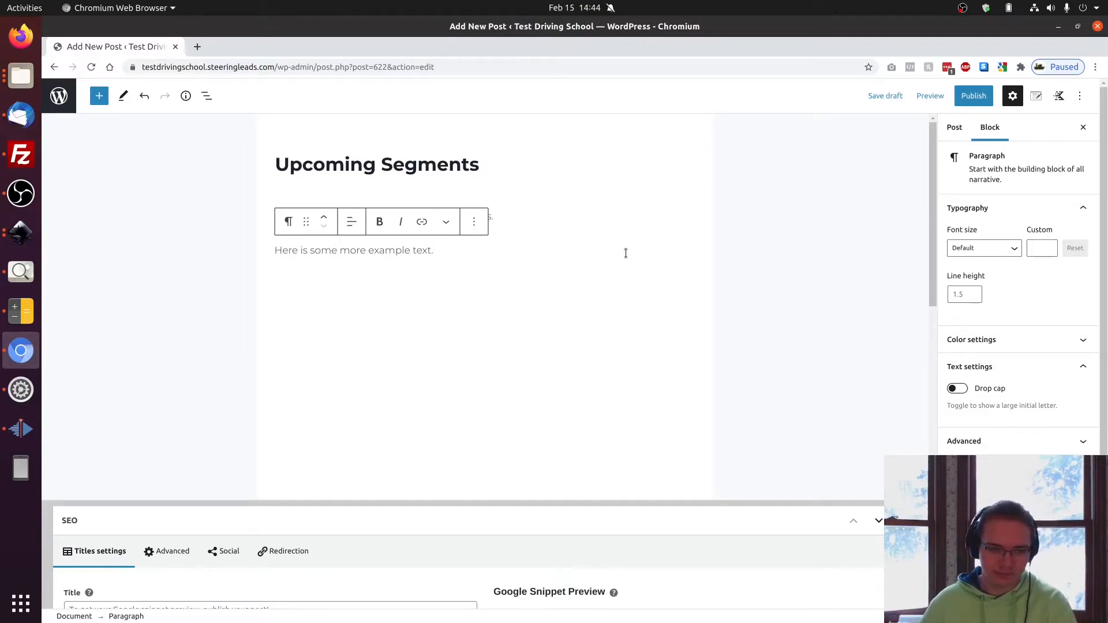
{"action": "key", "text": "Return"}
{"action": "key", "text": "ctrl+v"}
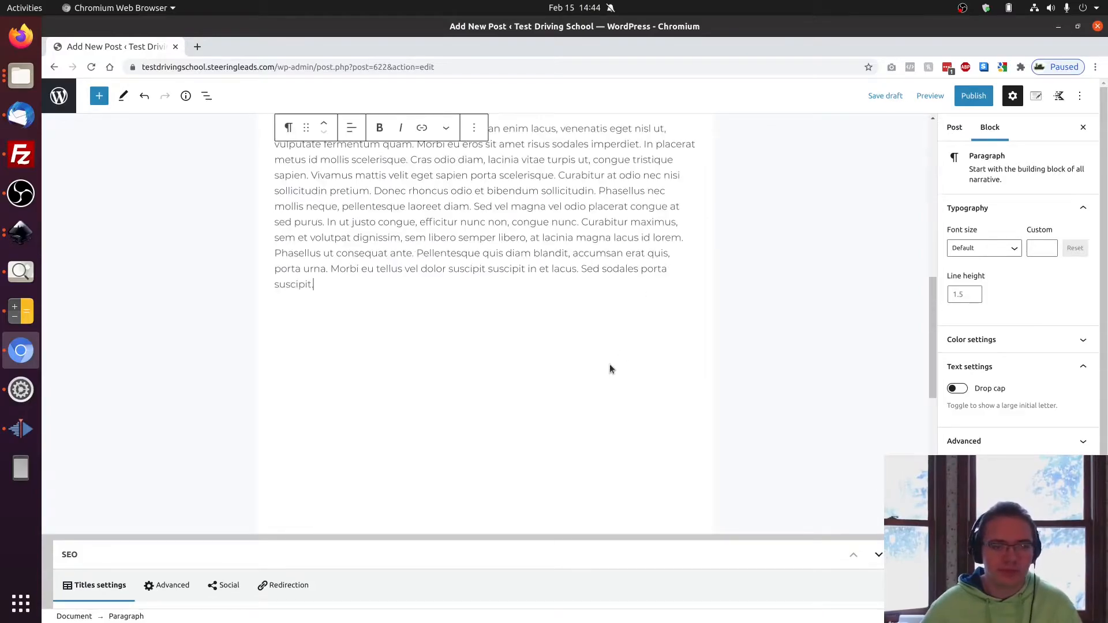
{"action": "scroll", "coordinate": [788, 323], "scroll_direction": "up", "scroll_amount": 7}
{"action": "left_click", "coordinate": [780, 311]}
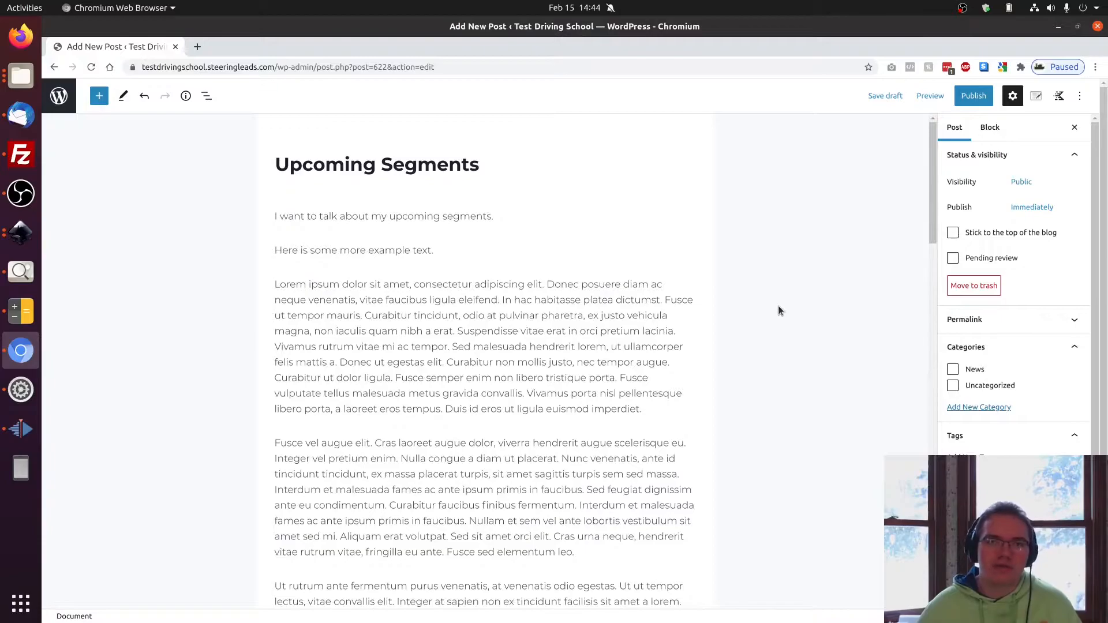
Insert an Image block between the second and third lorem ipsum paragraphs
{"action": "scroll", "coordinate": [777, 299], "scroll_direction": "down", "scroll_amount": 4}
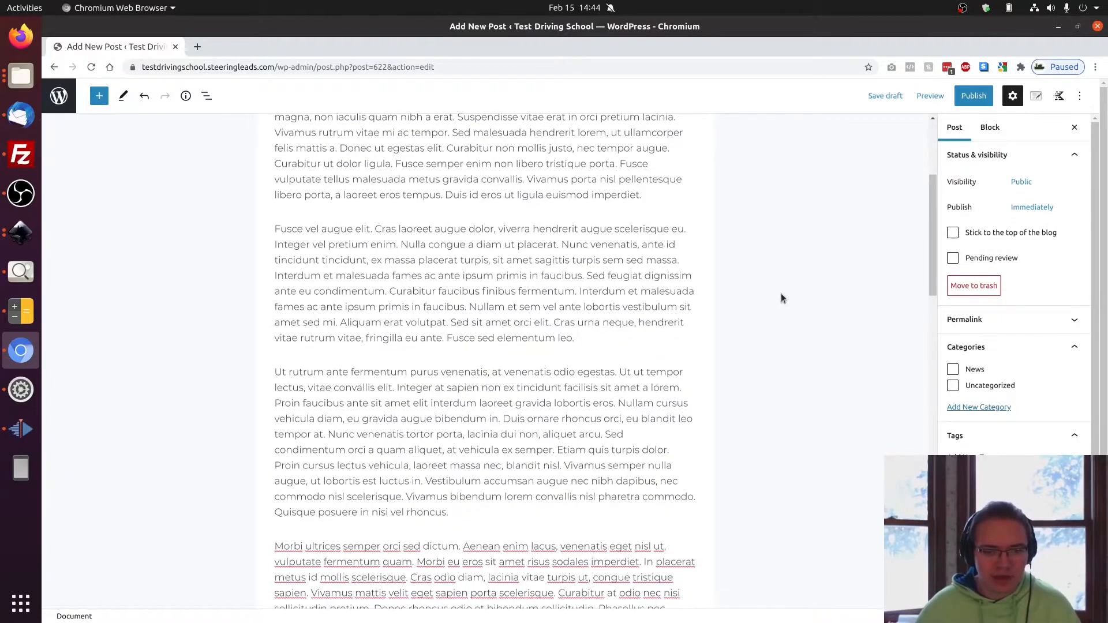
{"action": "mouse_move", "coordinate": [485, 359]}
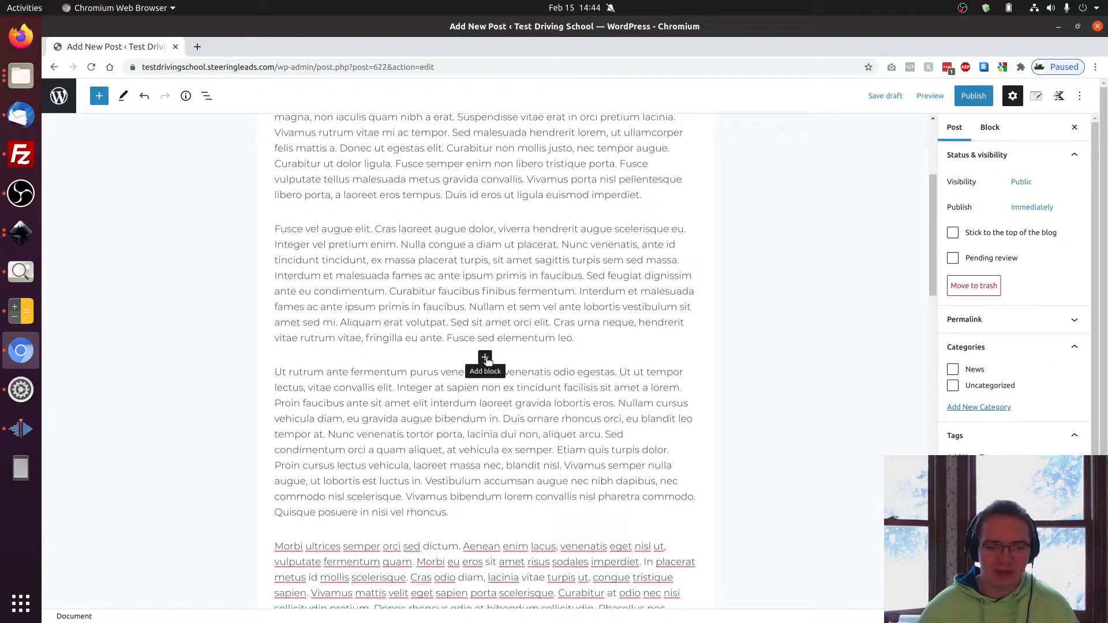
{"action": "left_click", "coordinate": [485, 358]}
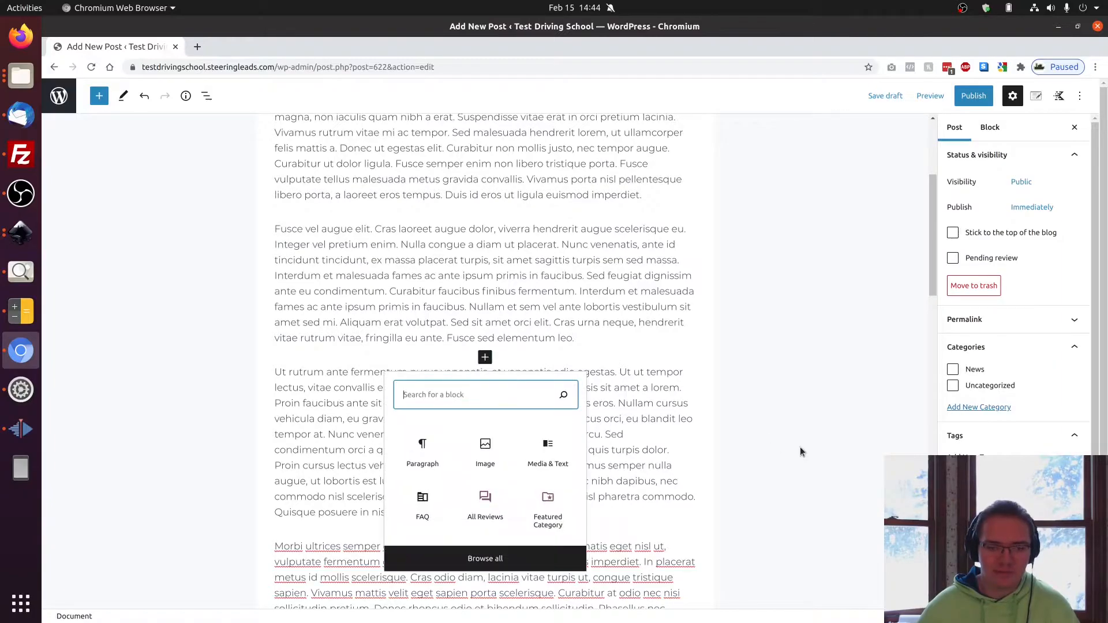
{"action": "left_click", "coordinate": [484, 449]}
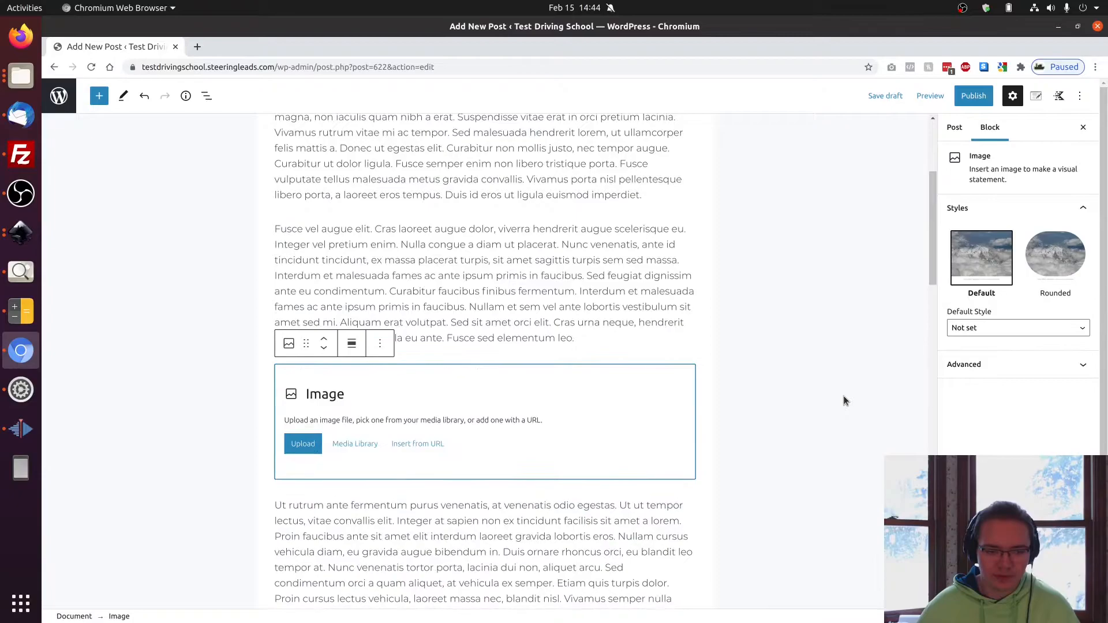
Fill the Image block with the road photo road-210913_1920-min.jpg from the media library and check its placement between the paragraphs
{"action": "scroll", "coordinate": [497, 397], "scroll_direction": "down", "scroll_amount": 4}
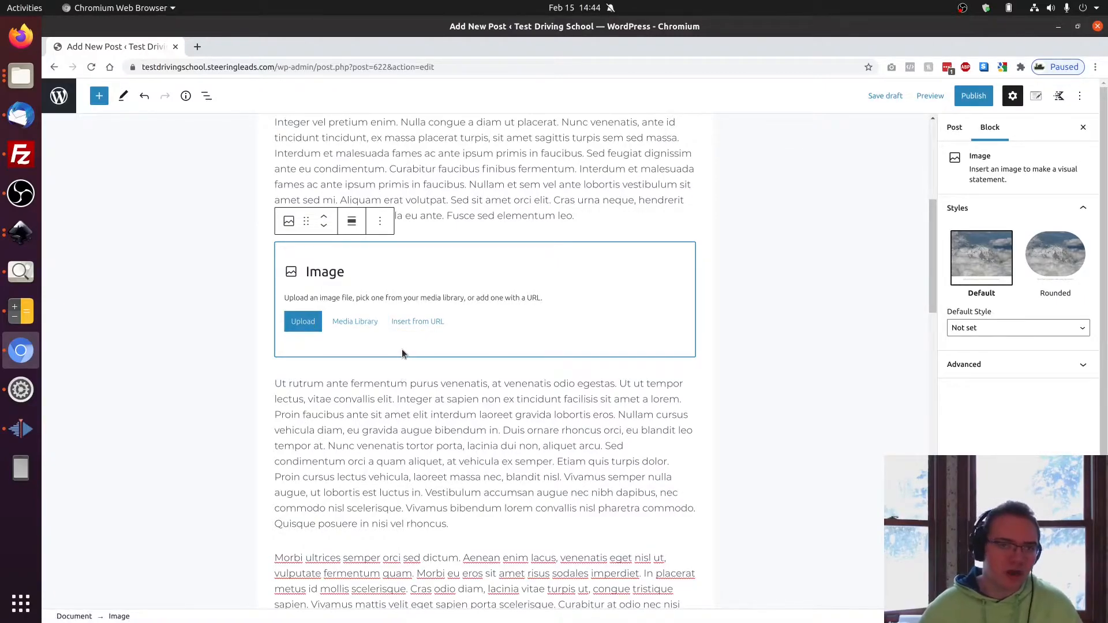
{"action": "left_click", "coordinate": [354, 325]}
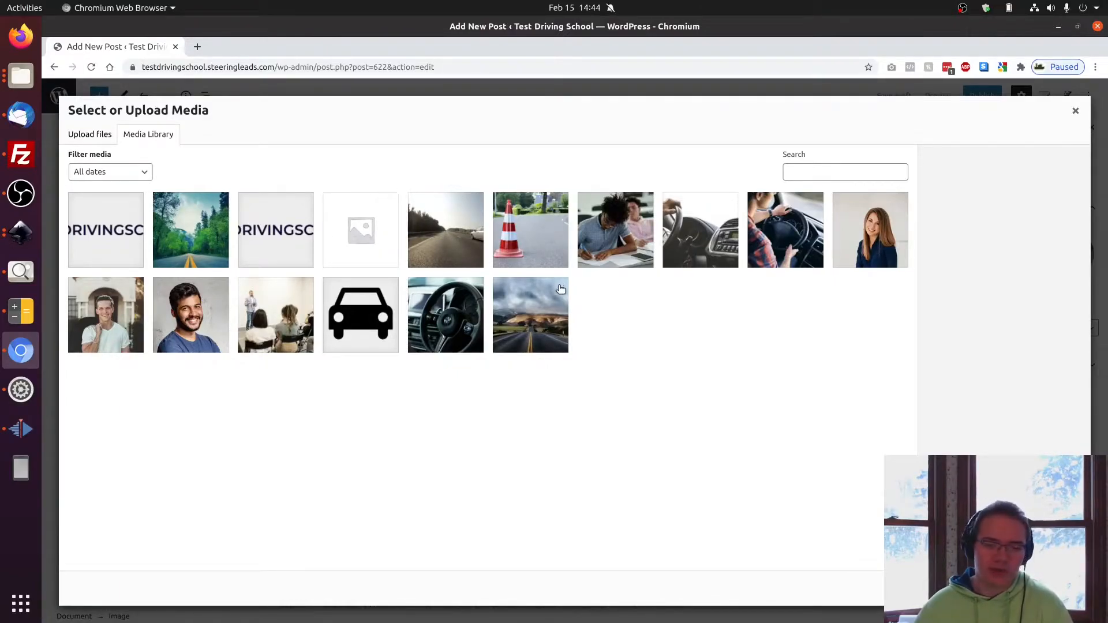
{"action": "left_click", "coordinate": [548, 313]}
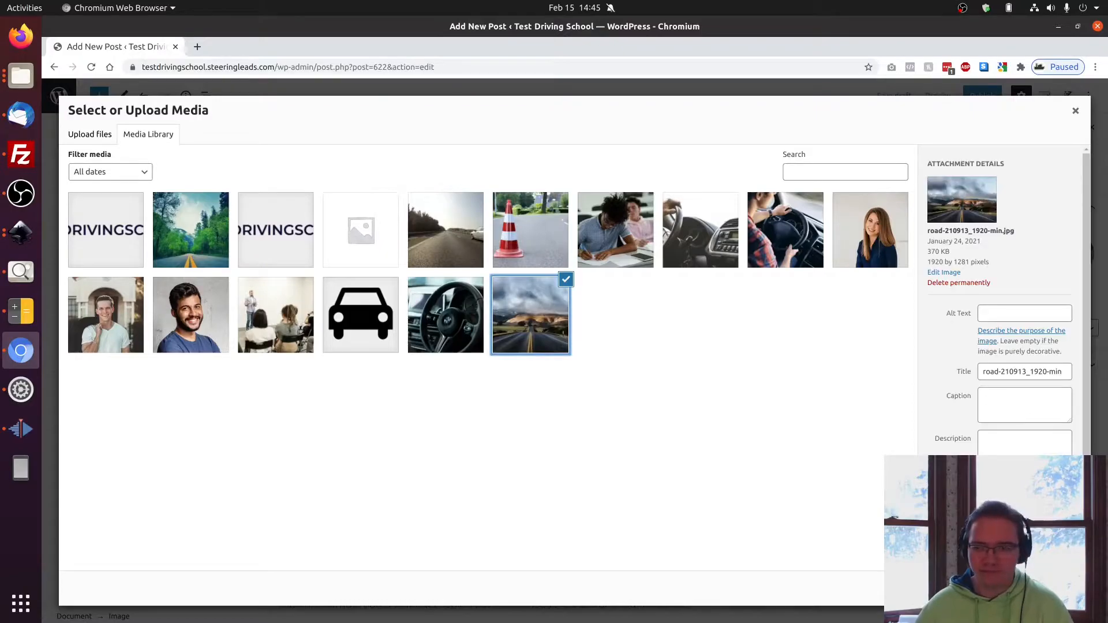
{"action": "left_click", "coordinate": [1062, 589]}
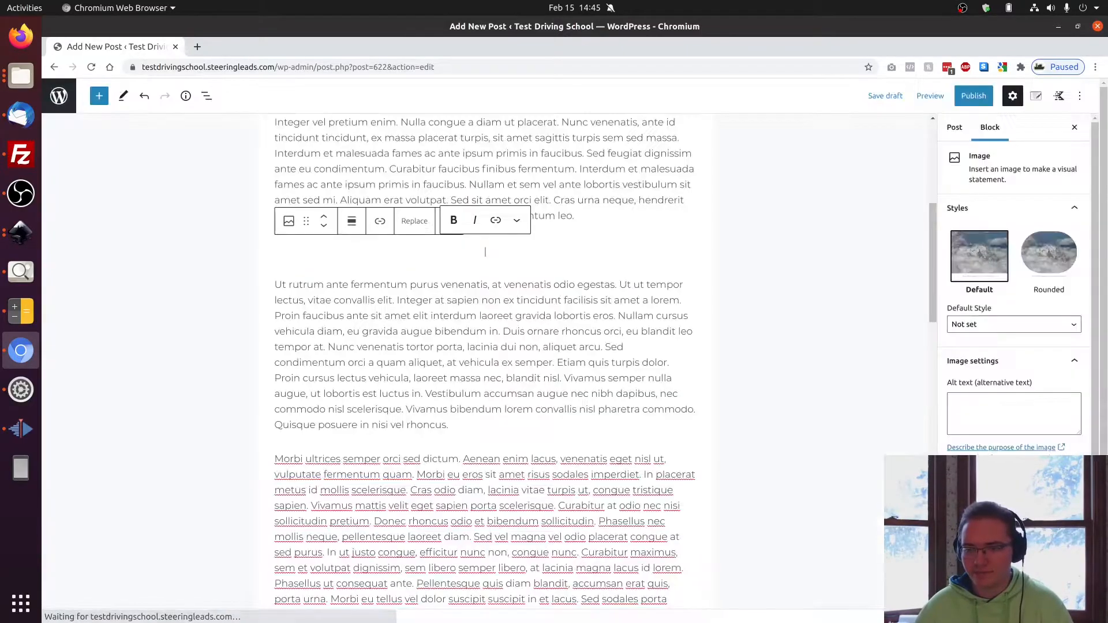
{"action": "scroll", "coordinate": [794, 423], "scroll_direction": "up", "scroll_amount": 4}
{"action": "scroll", "coordinate": [793, 427], "scroll_direction": "up", "scroll_amount": 3}
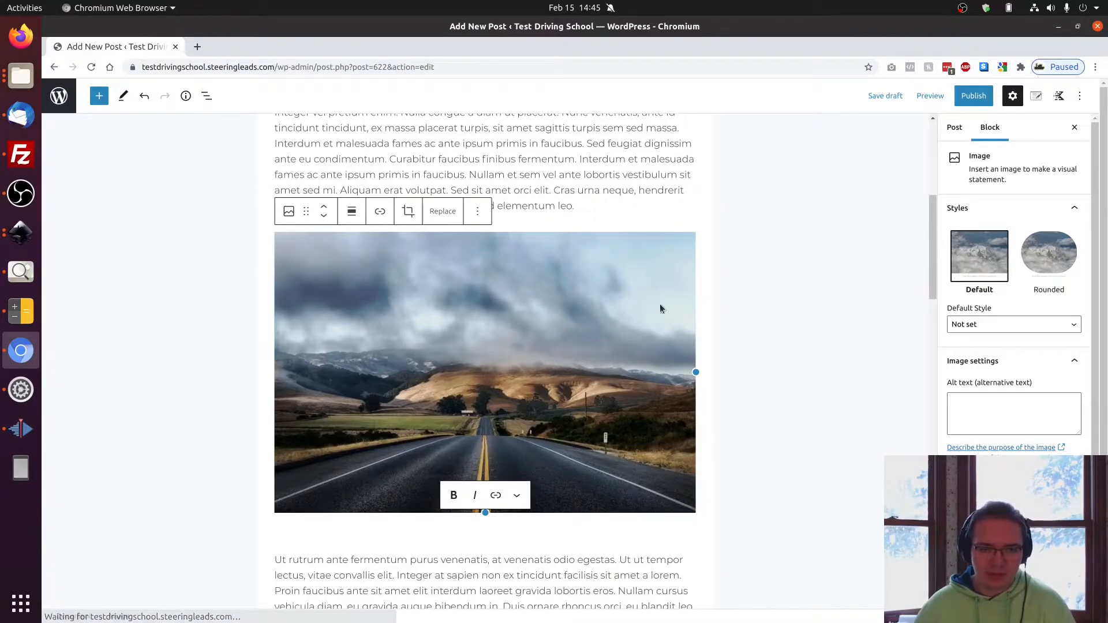
{"action": "scroll", "coordinate": [659, 306], "scroll_direction": "down", "scroll_amount": 2}
{"action": "scroll", "coordinate": [581, 222], "scroll_direction": "up", "scroll_amount": 3}
{"action": "left_click", "coordinate": [578, 220]}
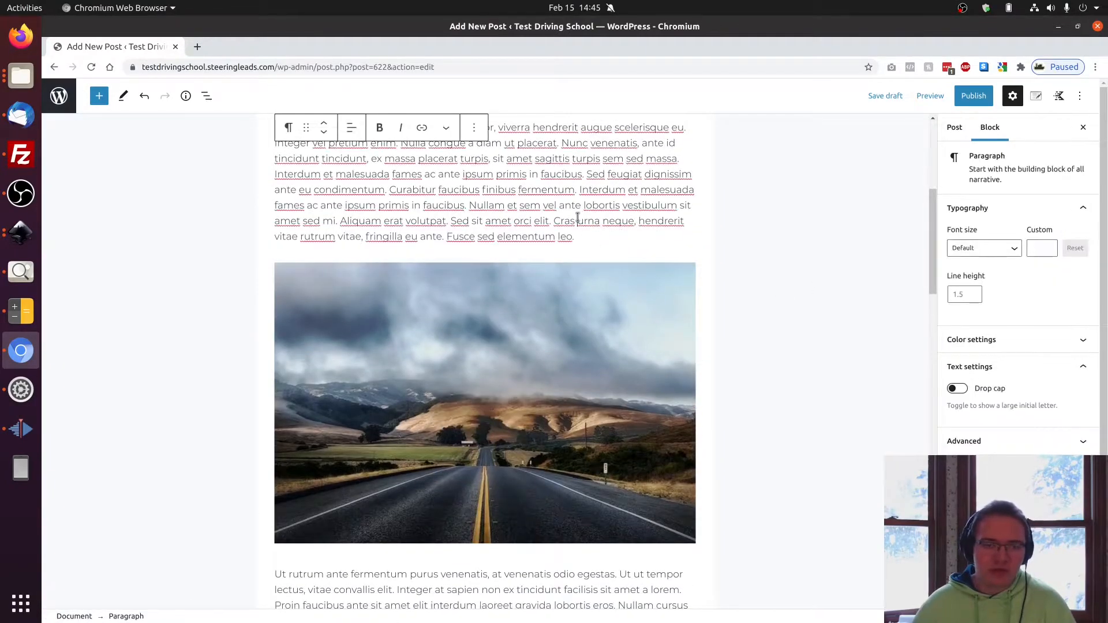
{"action": "scroll", "coordinate": [603, 350], "scroll_direction": "down", "scroll_amount": 3}
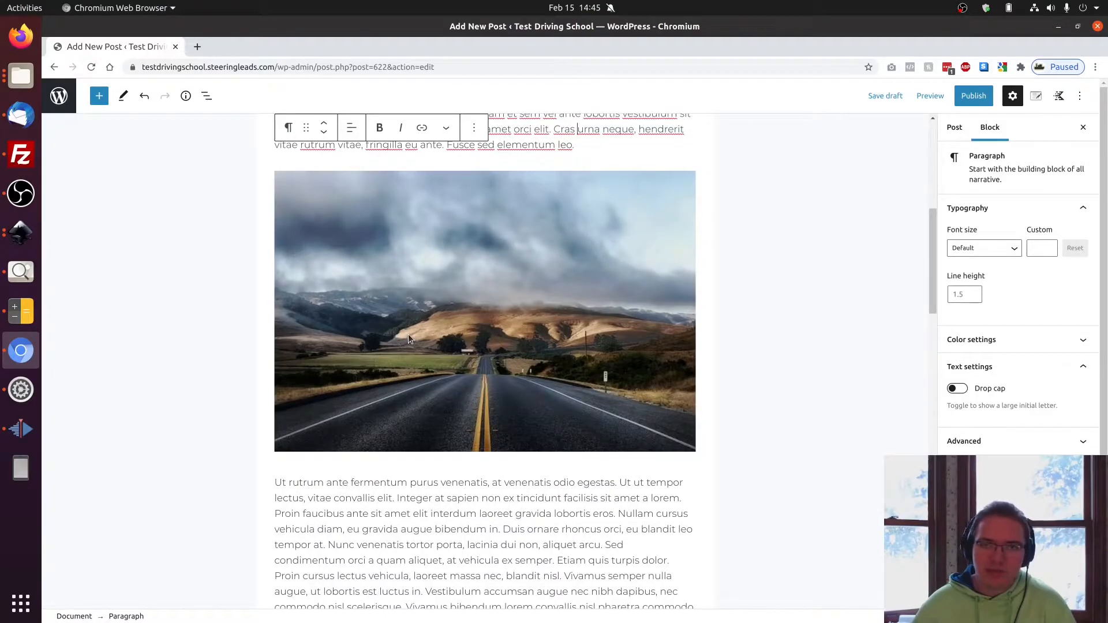
Caption the road image "This is a fun road trip!" and start a link on the word "road"
{"action": "left_click", "coordinate": [609, 283]}
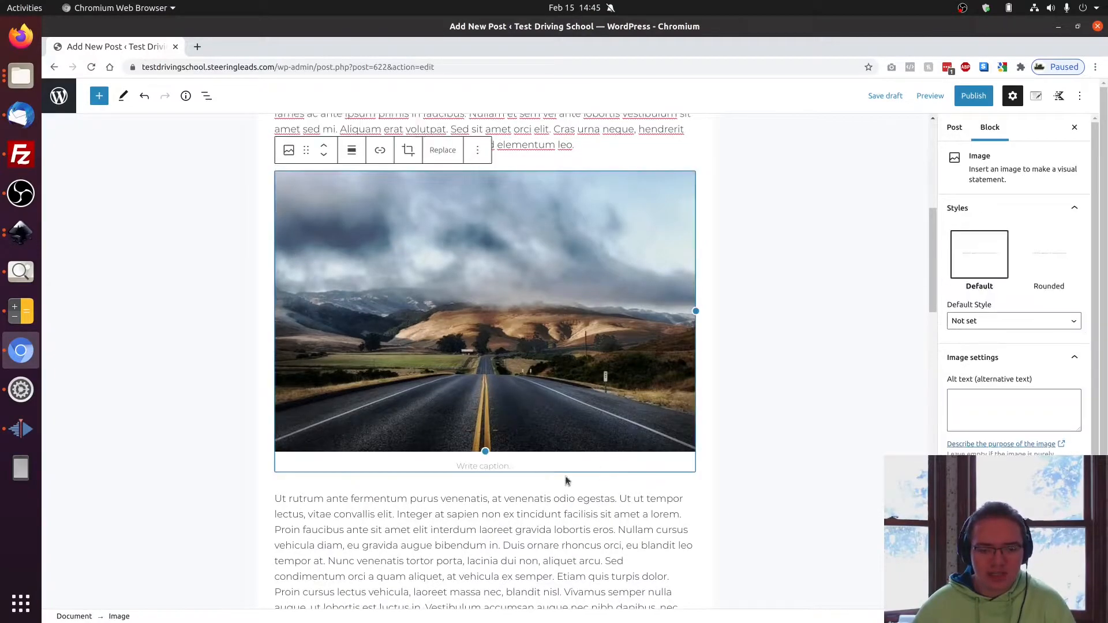
{"action": "left_click", "coordinate": [478, 468]}
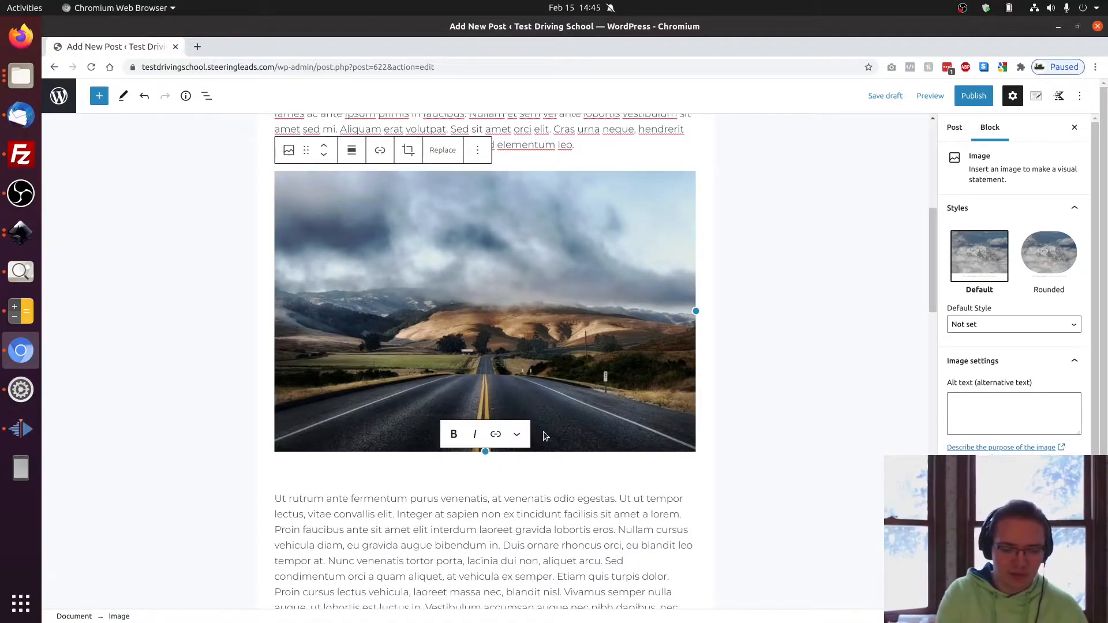
{"action": "type", "text": "This is a fun "}
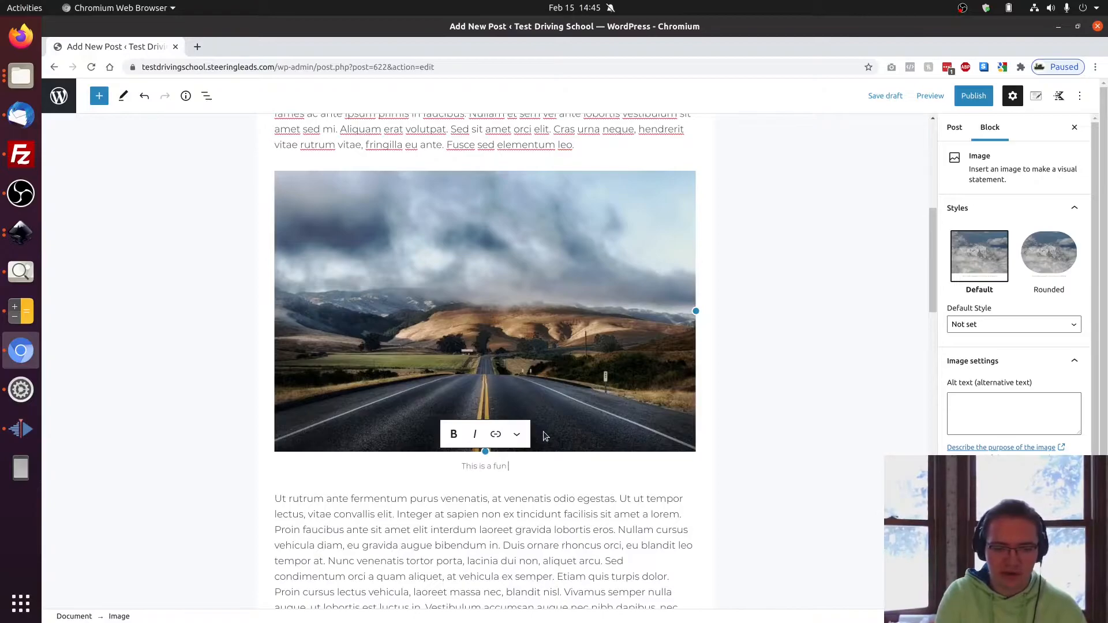
{"action": "type", "text": "road trip!"}
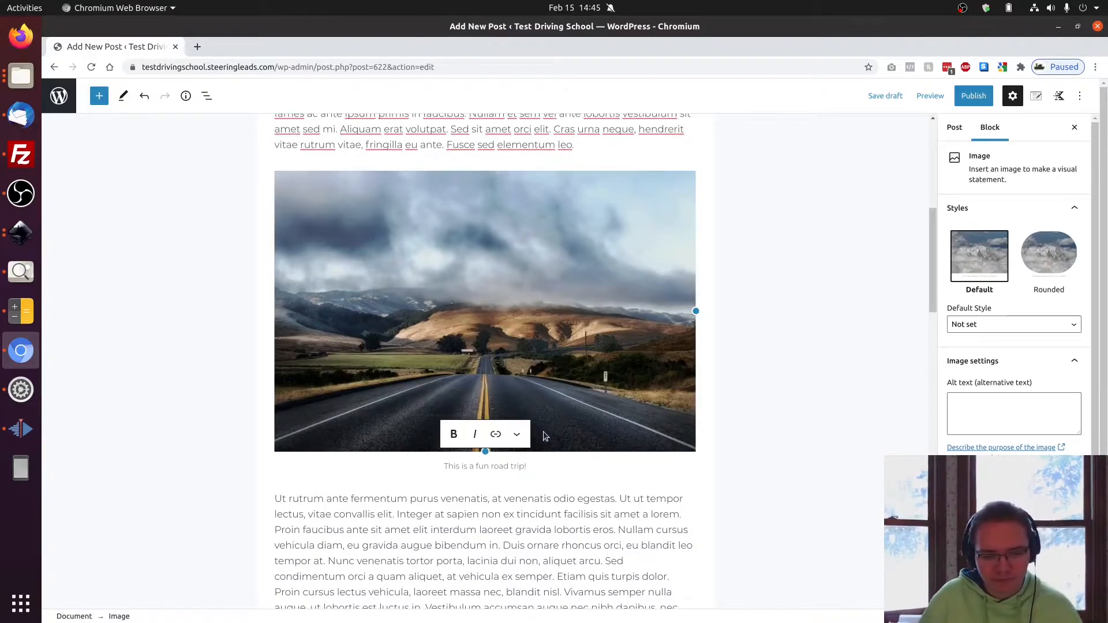
{"action": "double_click", "coordinate": [499, 466]}
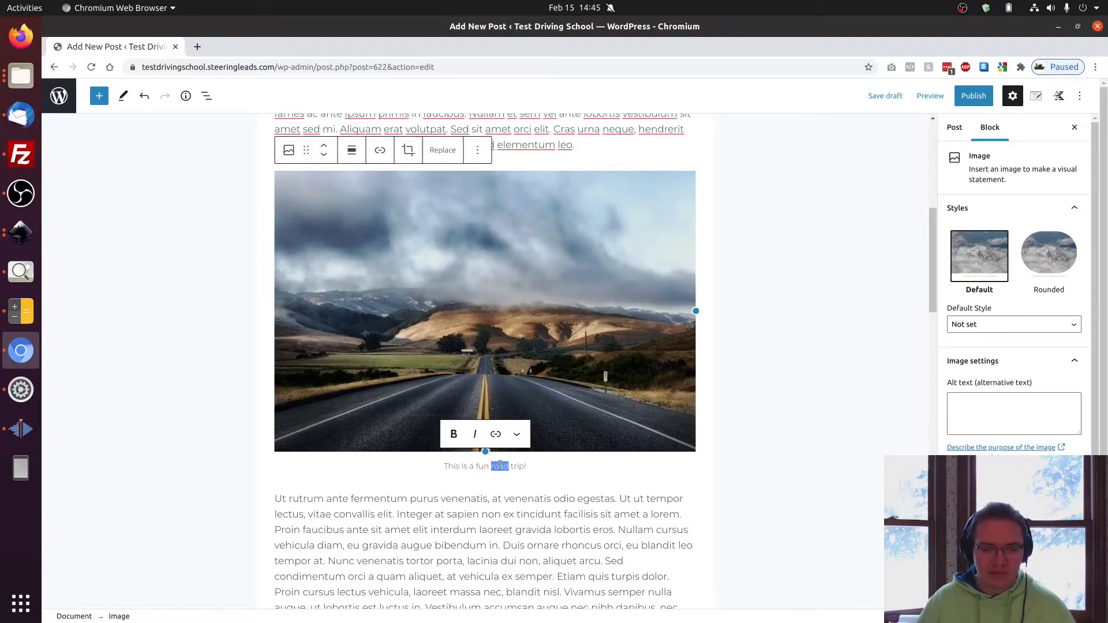
{"action": "left_click", "coordinate": [496, 435]}
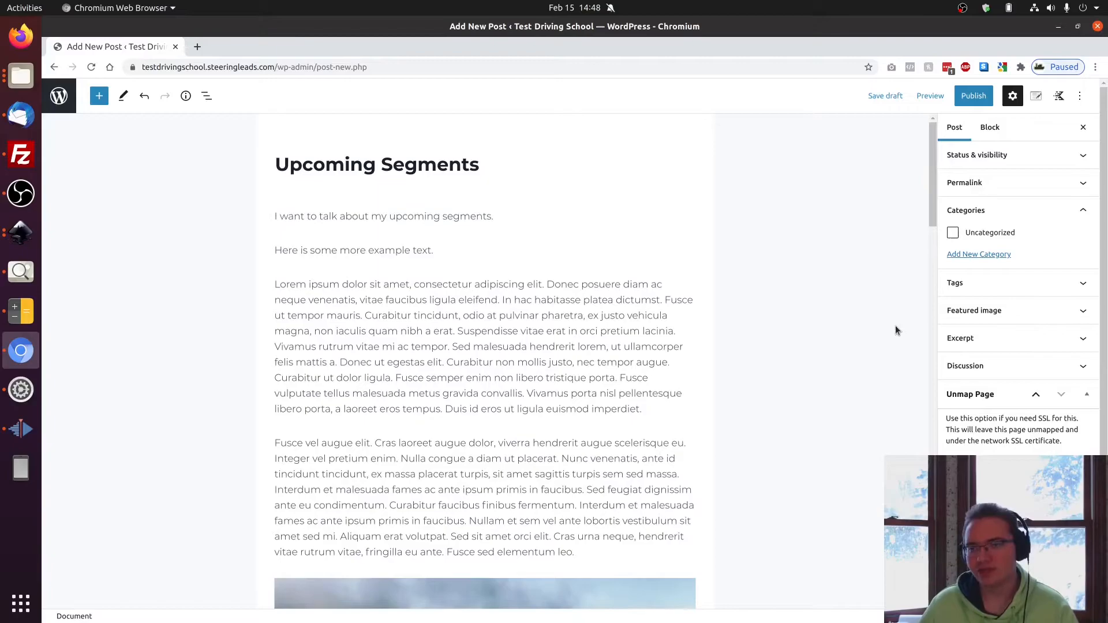
Create a new top-level category named News and assign it to the post
{"action": "left_click", "coordinate": [980, 214]}
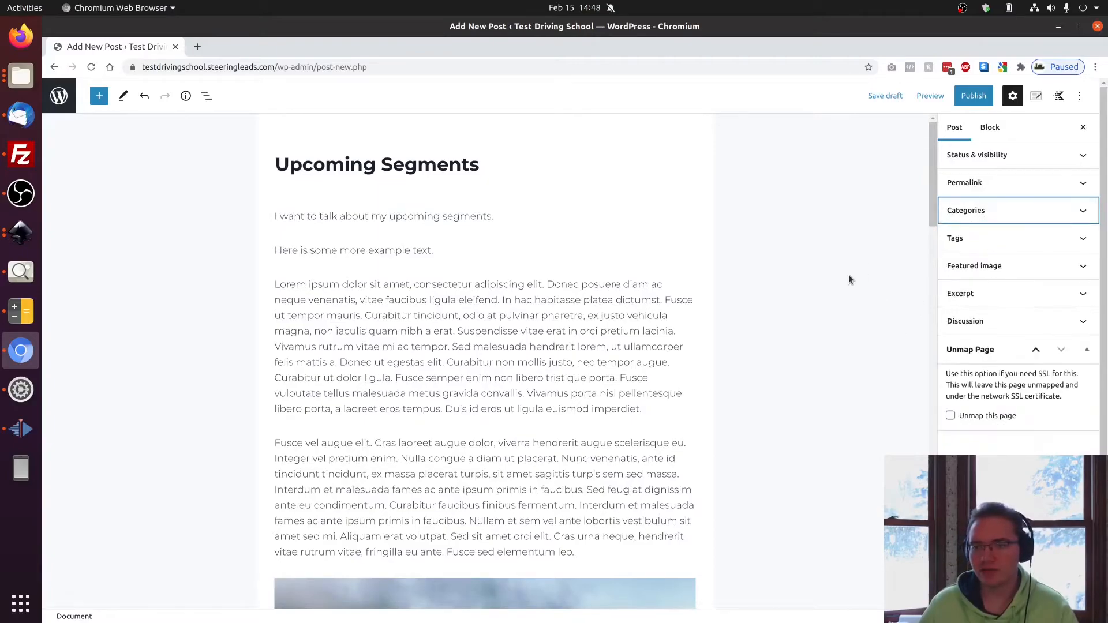
{"action": "left_click", "coordinate": [976, 214]}
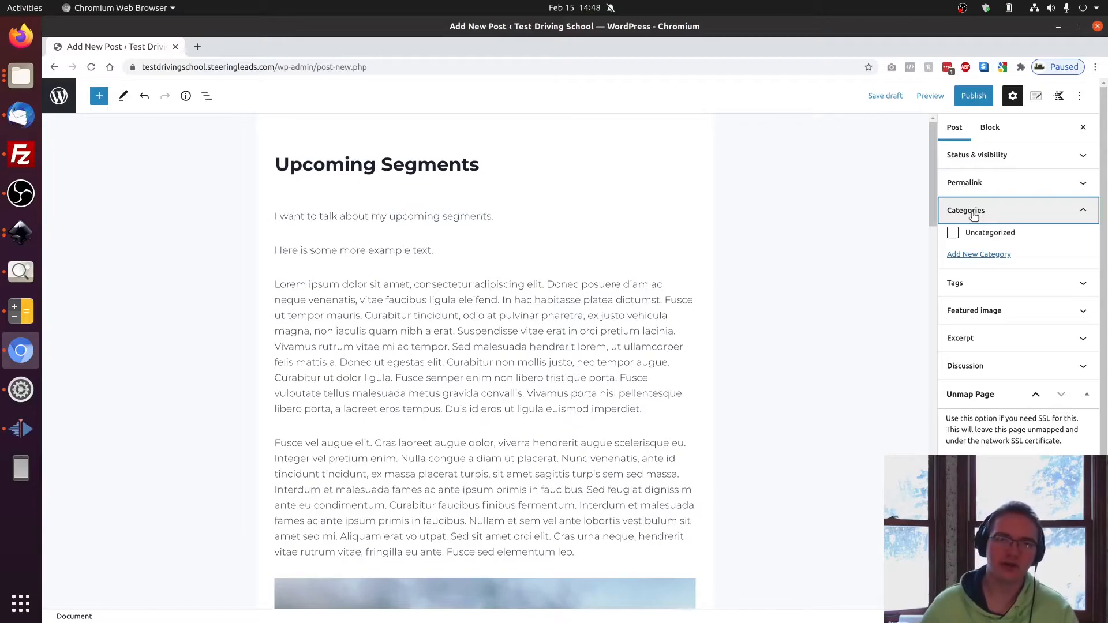
{"action": "left_click", "coordinate": [977, 256]}
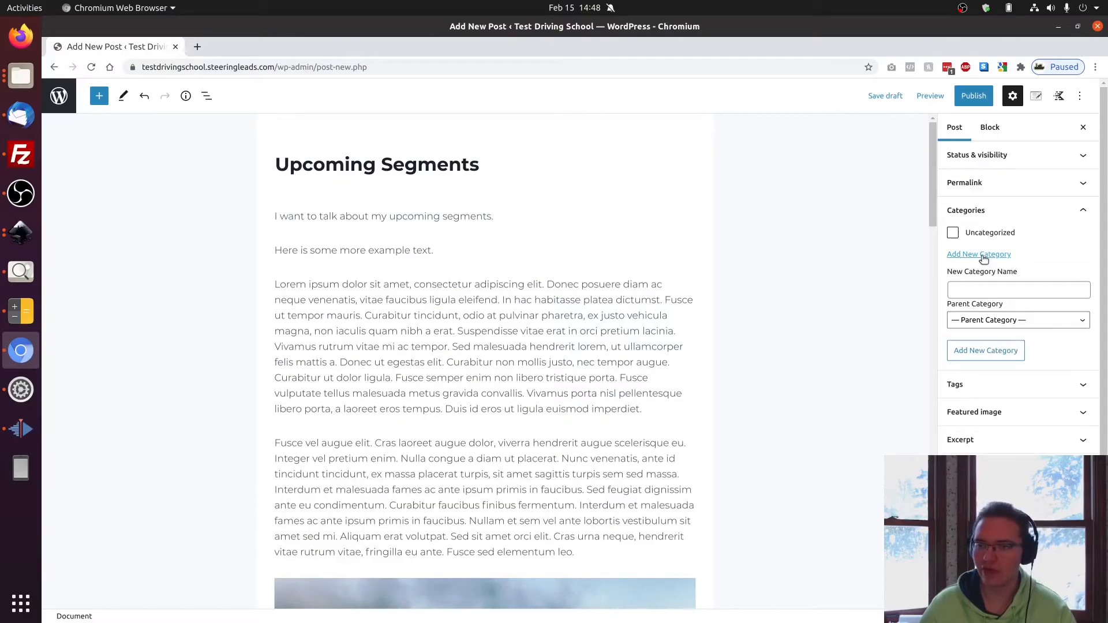
{"action": "left_click", "coordinate": [977, 282]}
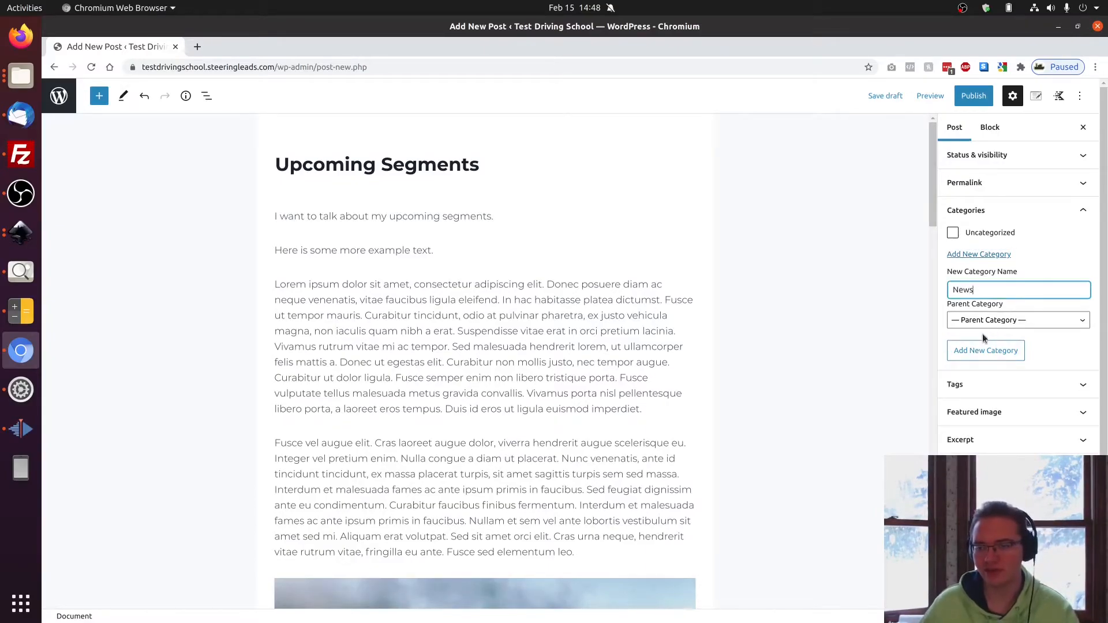
{"action": "left_click", "coordinate": [984, 353]}
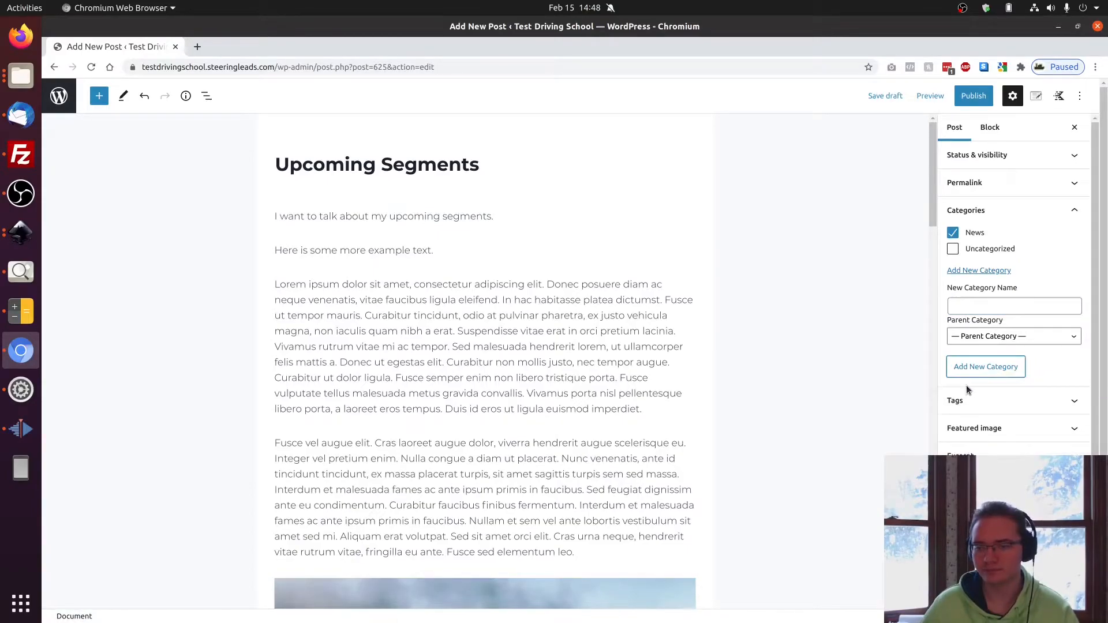
Add the tags "segment news", "segment 1" and "segment 2" to the post
{"action": "scroll", "coordinate": [967, 386], "scroll_direction": "down", "scroll_amount": 1}
{"action": "left_click", "coordinate": [973, 379]}
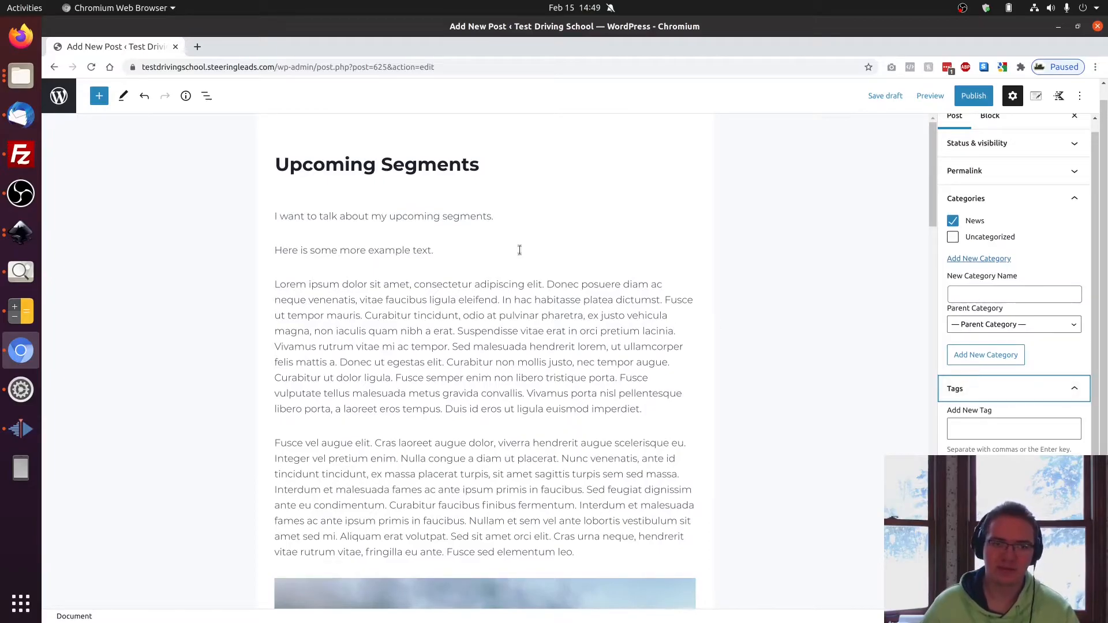
{"action": "left_click", "coordinate": [955, 428]}
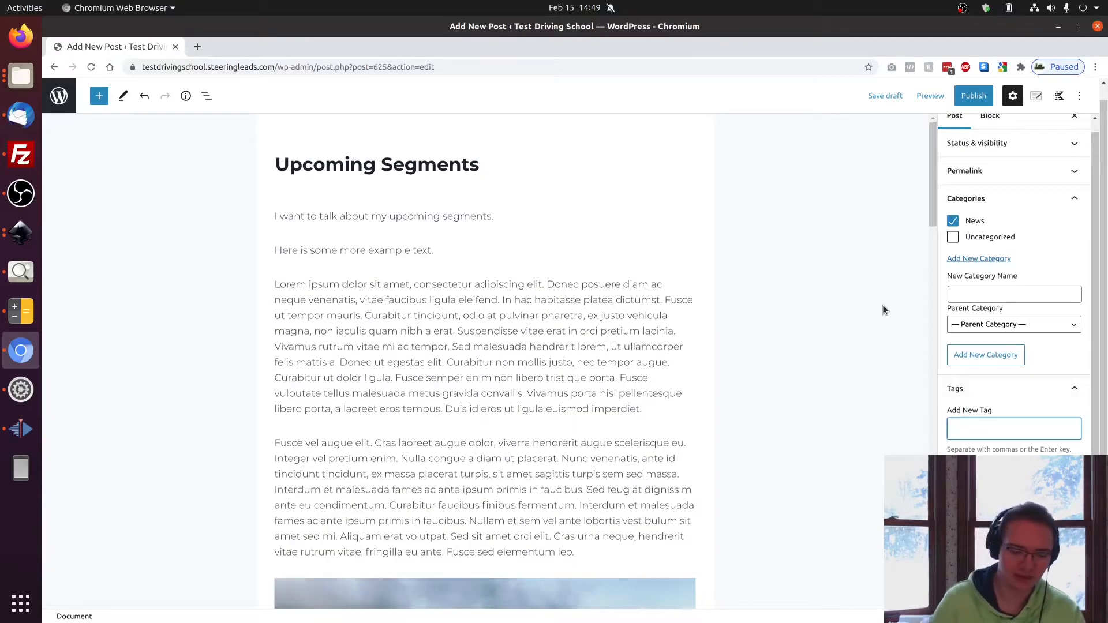
{"action": "type", "text": "segment news"}
{"action": "key", "text": "Return"}
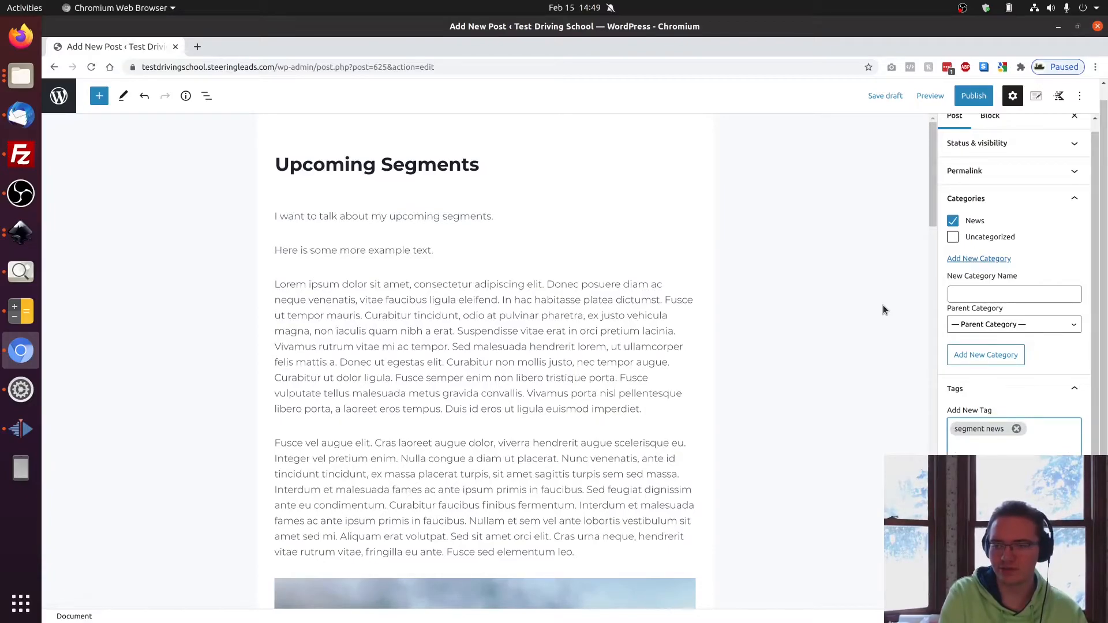
{"action": "type", "text": "segment 1"}
{"action": "key", "text": "Return"}
{"action": "key", "text": "BackSpace"}
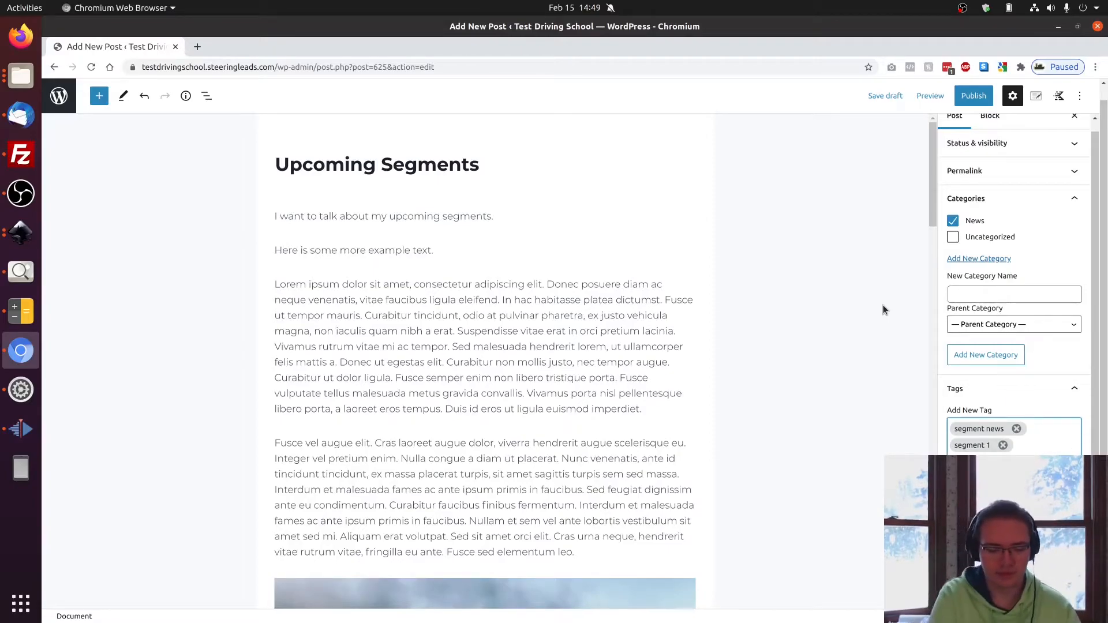
{"action": "type", "text": "segment 2"}
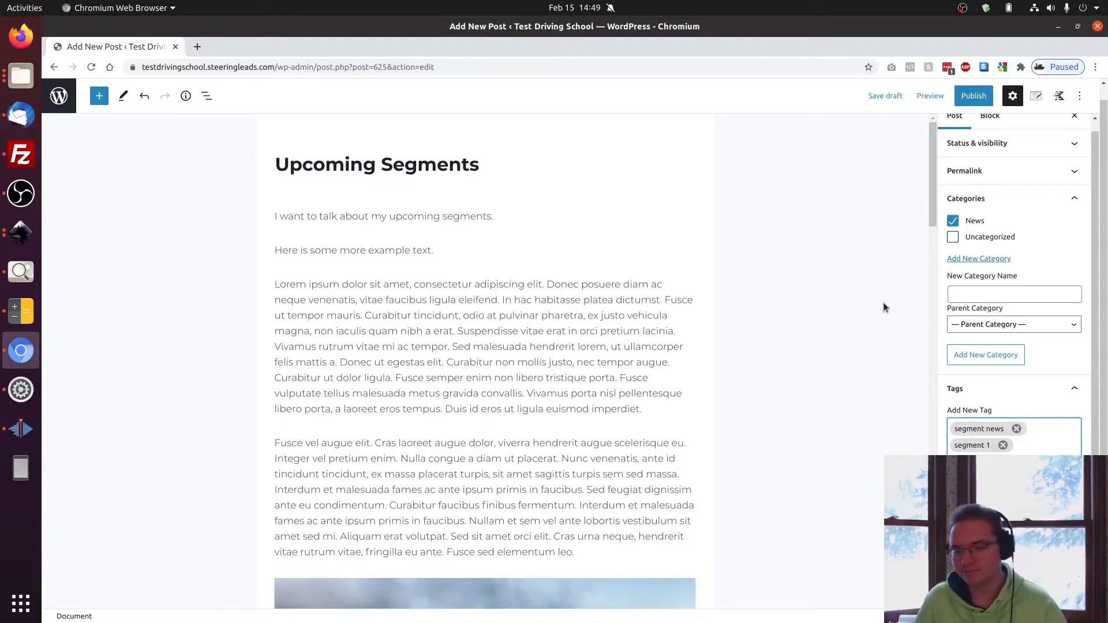
Set the steering wheel photo bmw-2964072_1920.jpg from the media library as the post's featured image
{"action": "scroll", "coordinate": [883, 306], "scroll_direction": "down", "scroll_amount": 5}
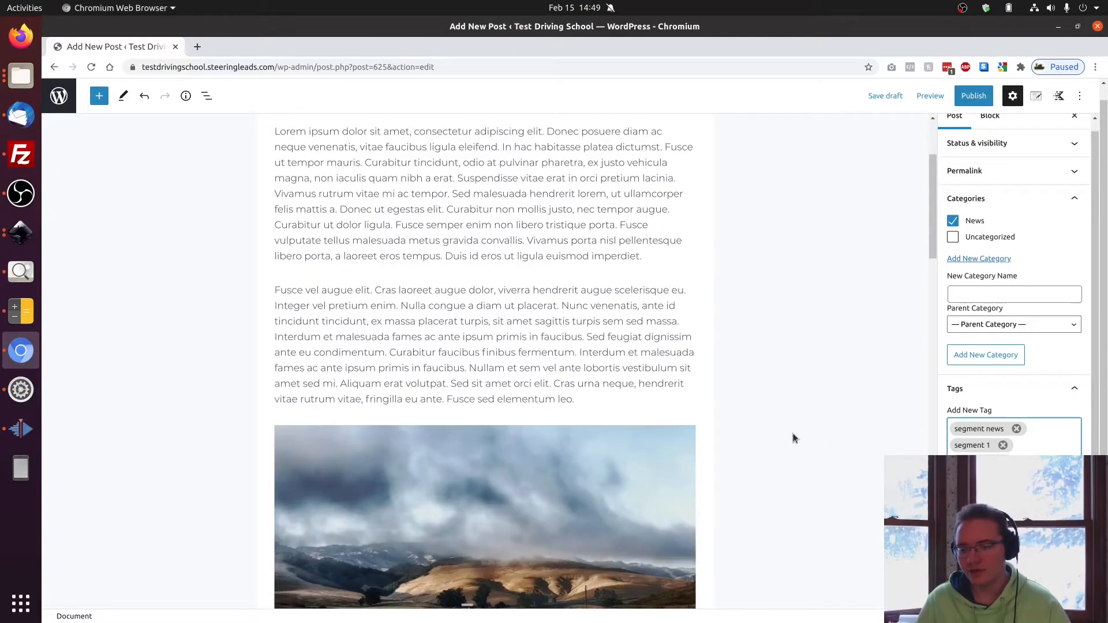
{"action": "scroll", "coordinate": [1016, 508], "scroll_direction": "down", "scroll_amount": 4}
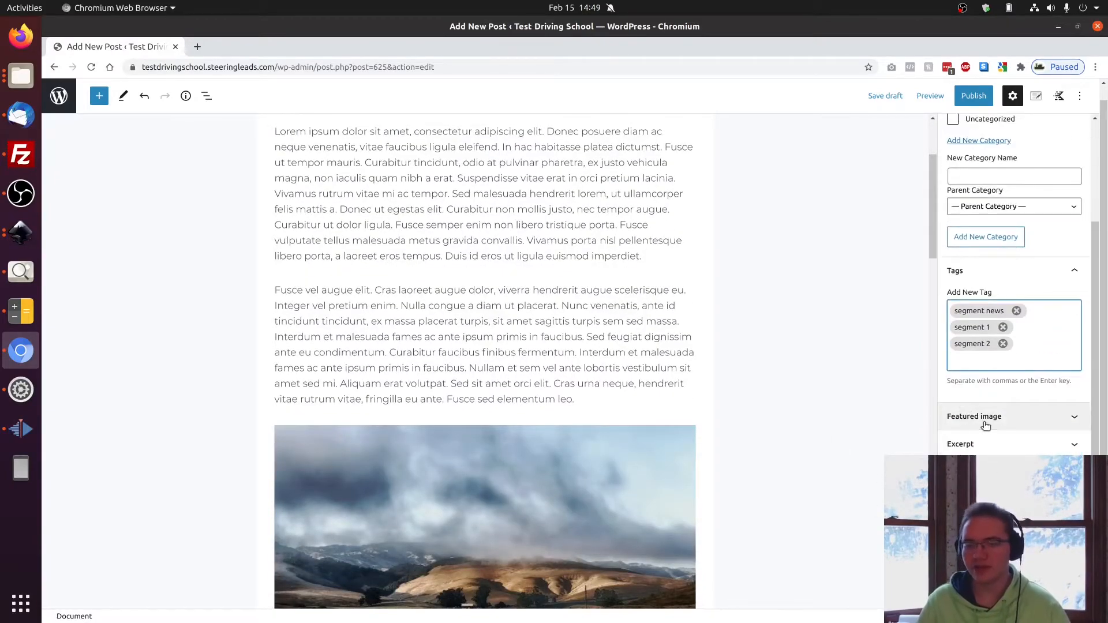
{"action": "left_click", "coordinate": [1052, 424]}
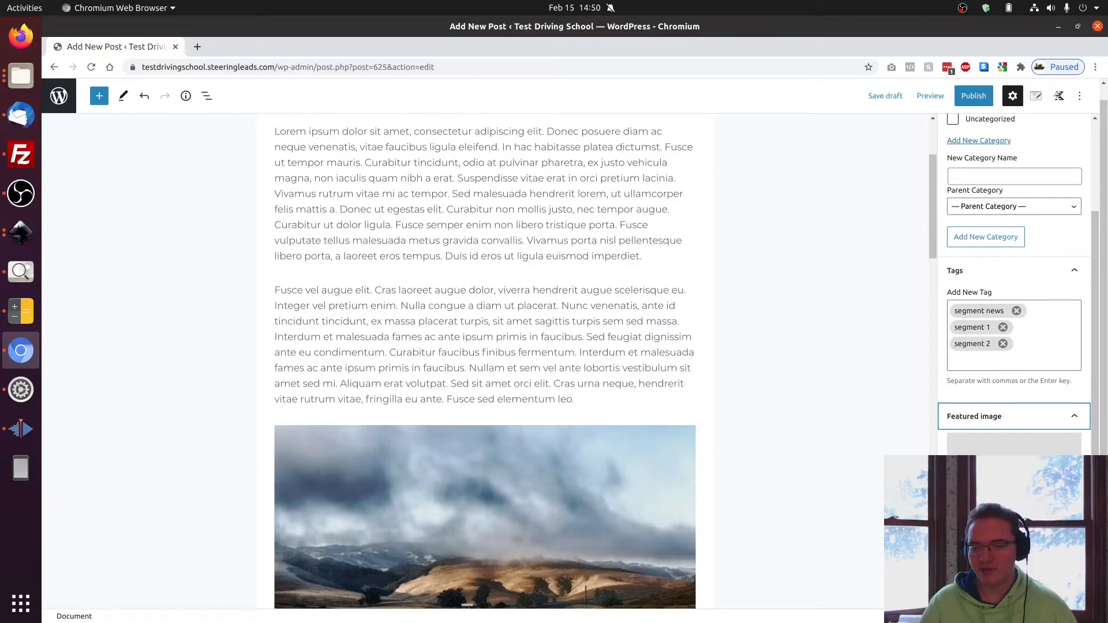
{"action": "left_click", "coordinate": [1014, 463]}
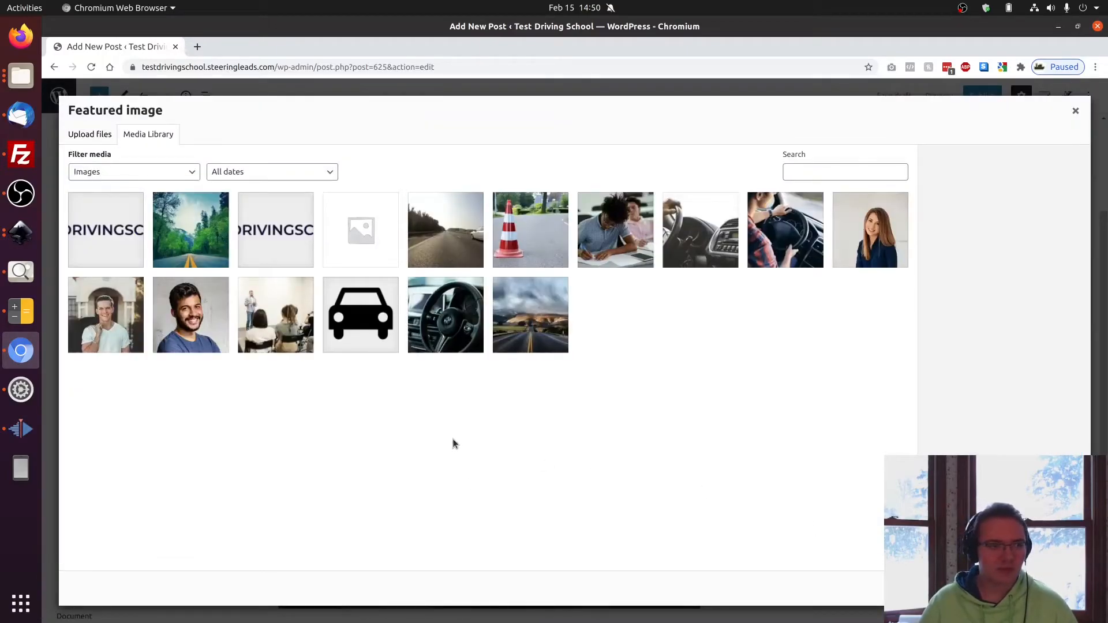
{"action": "left_click", "coordinate": [108, 135]}
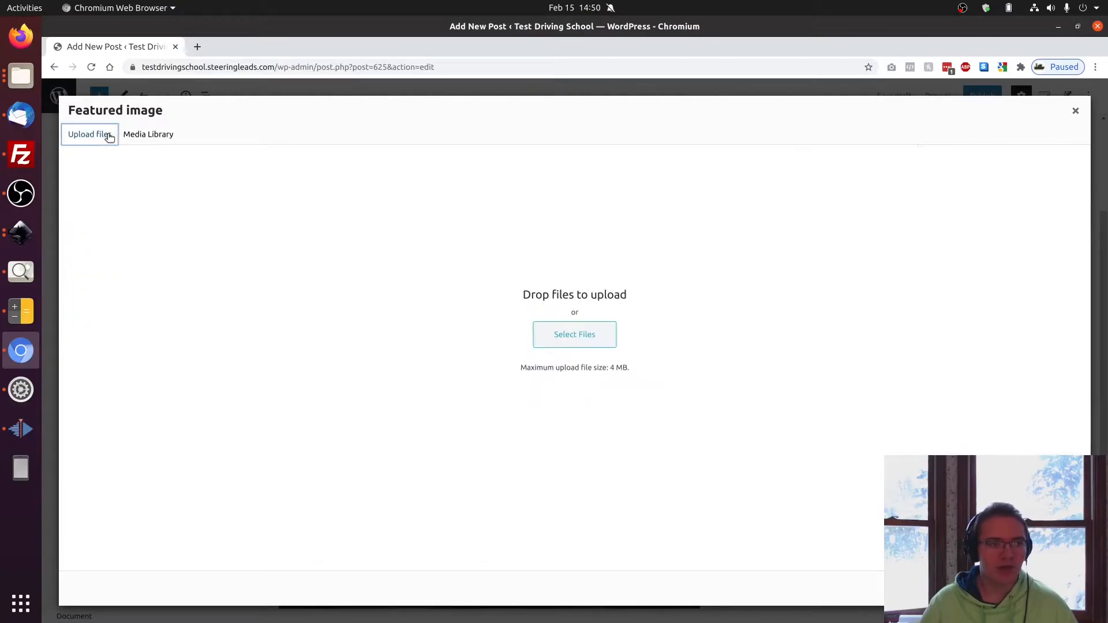
{"action": "left_click", "coordinate": [141, 135]}
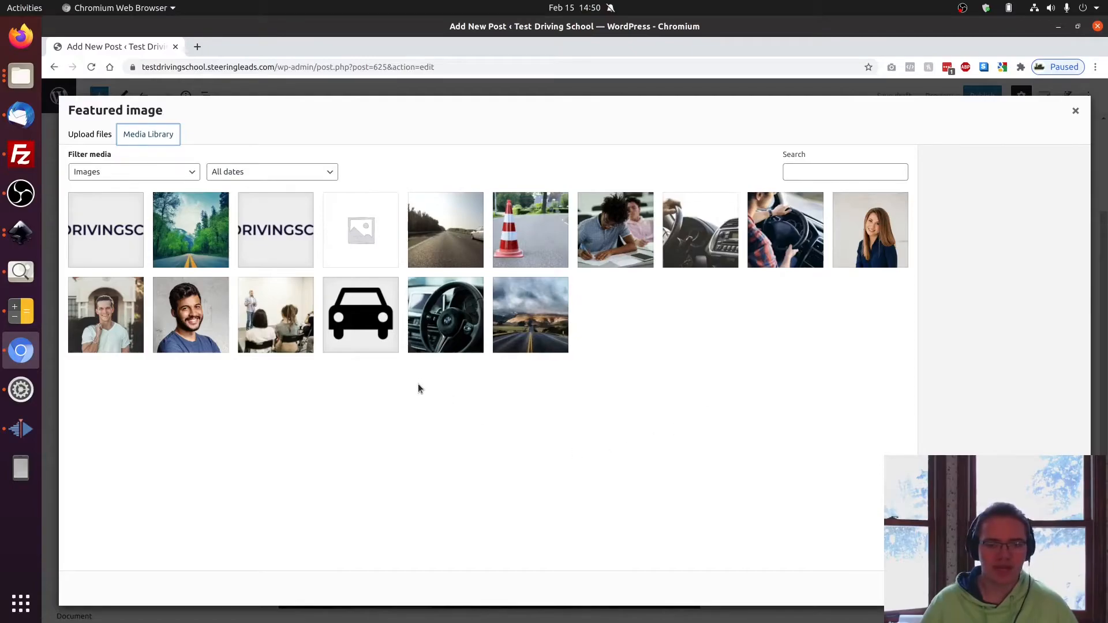
{"action": "left_click", "coordinate": [430, 343]}
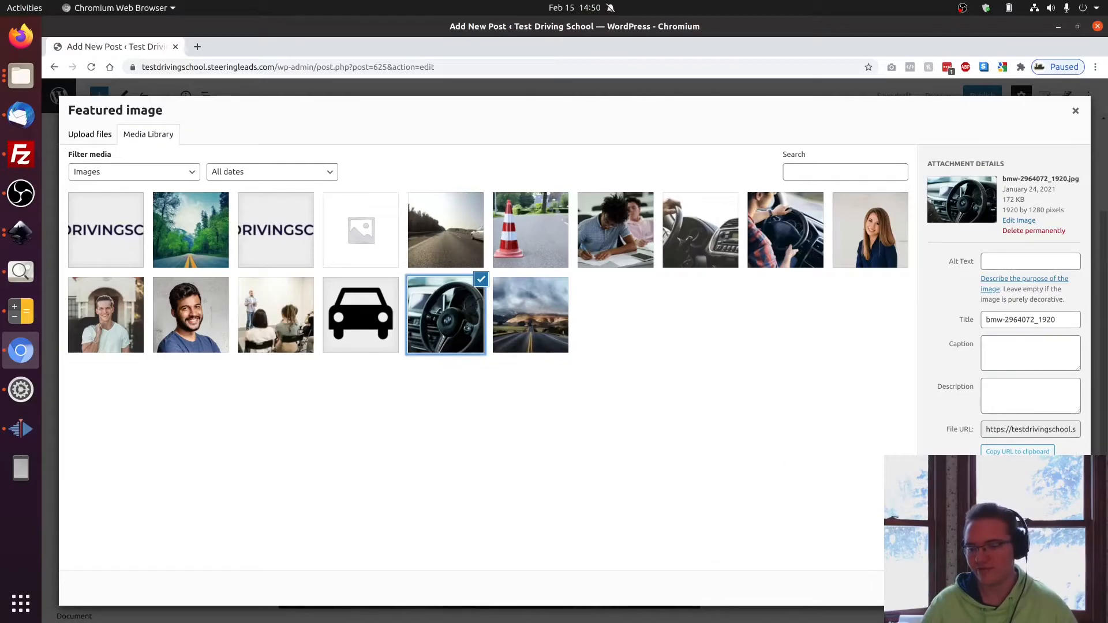
{"action": "left_click", "coordinate": [1042, 589]}
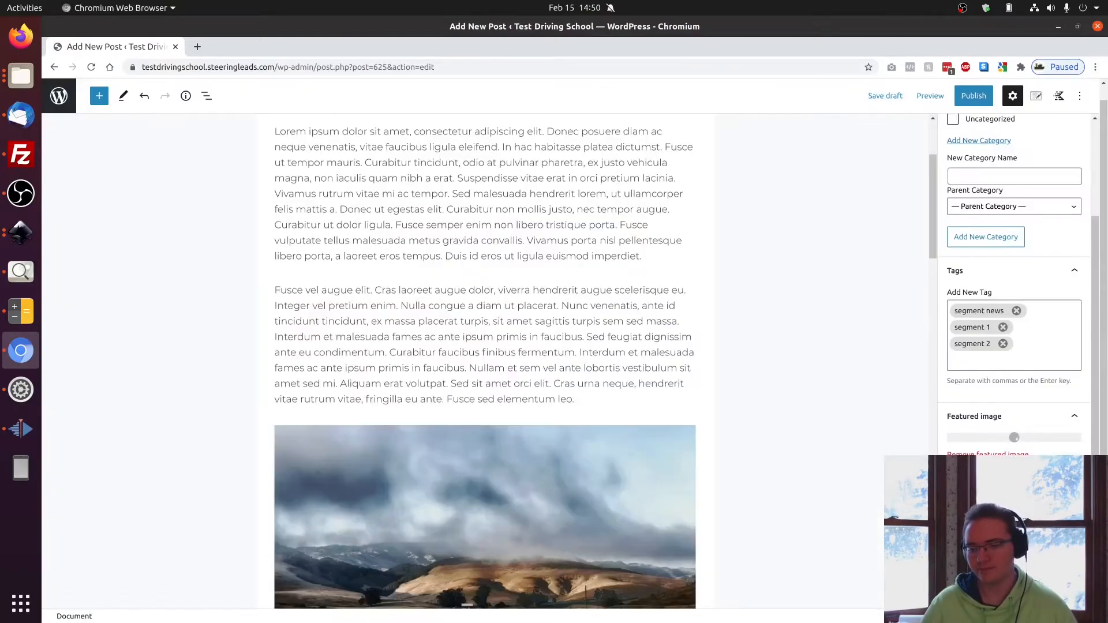
{"action": "scroll", "coordinate": [1016, 404], "scroll_direction": "down", "scroll_amount": 2}
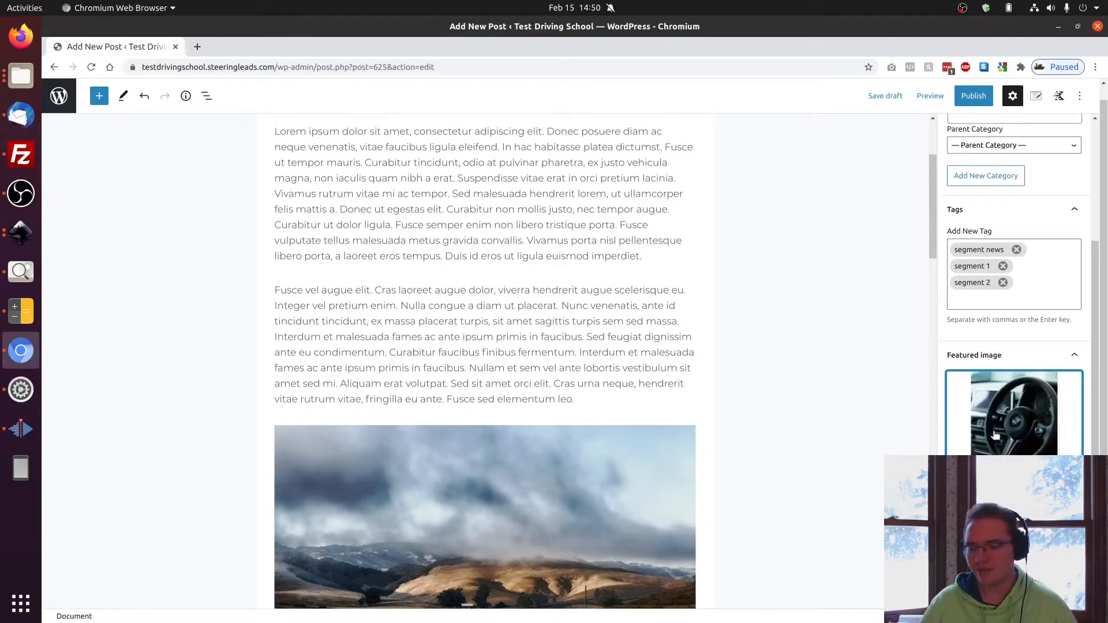
{"action": "scroll", "coordinate": [1016, 404], "scroll_direction": "down", "scroll_amount": 2}
Add "driving school grand rapids mi" as a target keyword in the post's SEO content analysis
{"action": "scroll", "coordinate": [870, 389], "scroll_direction": "down", "scroll_amount": 10}
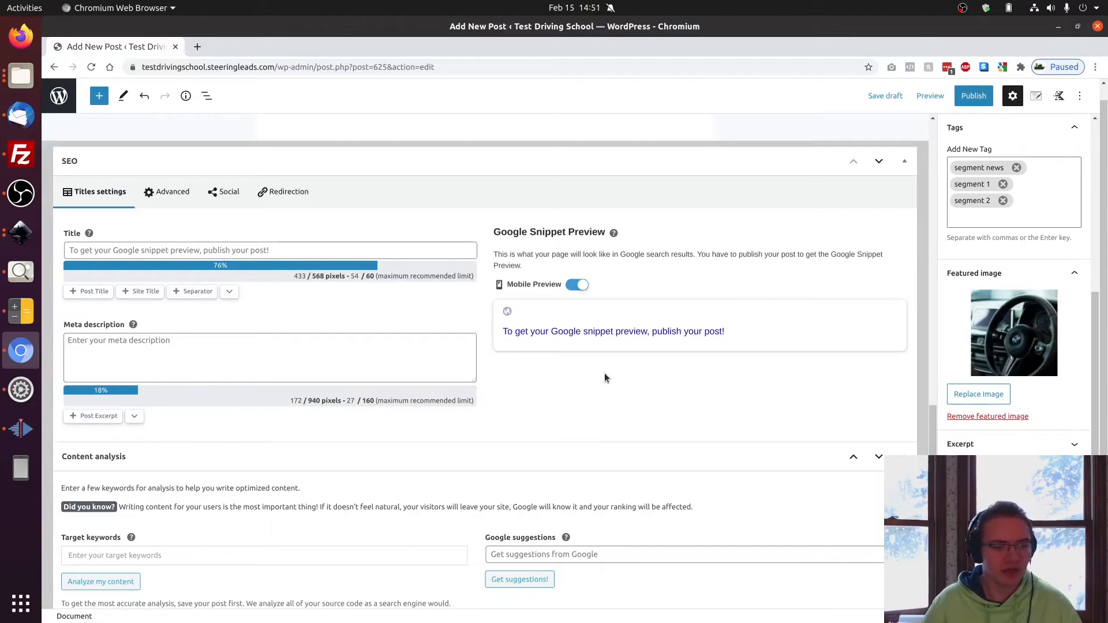
{"action": "scroll", "coordinate": [583, 358], "scroll_direction": "down", "scroll_amount": 5}
{"action": "scroll", "coordinate": [556, 472], "scroll_direction": "down", "scroll_amount": 1}
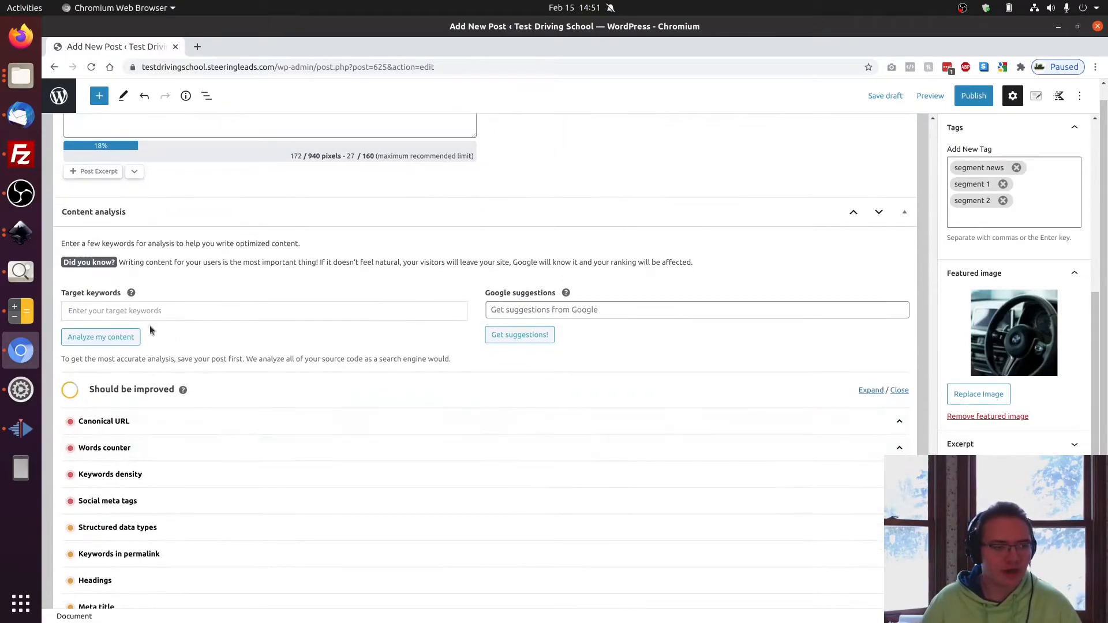
{"action": "left_click", "coordinate": [198, 311]}
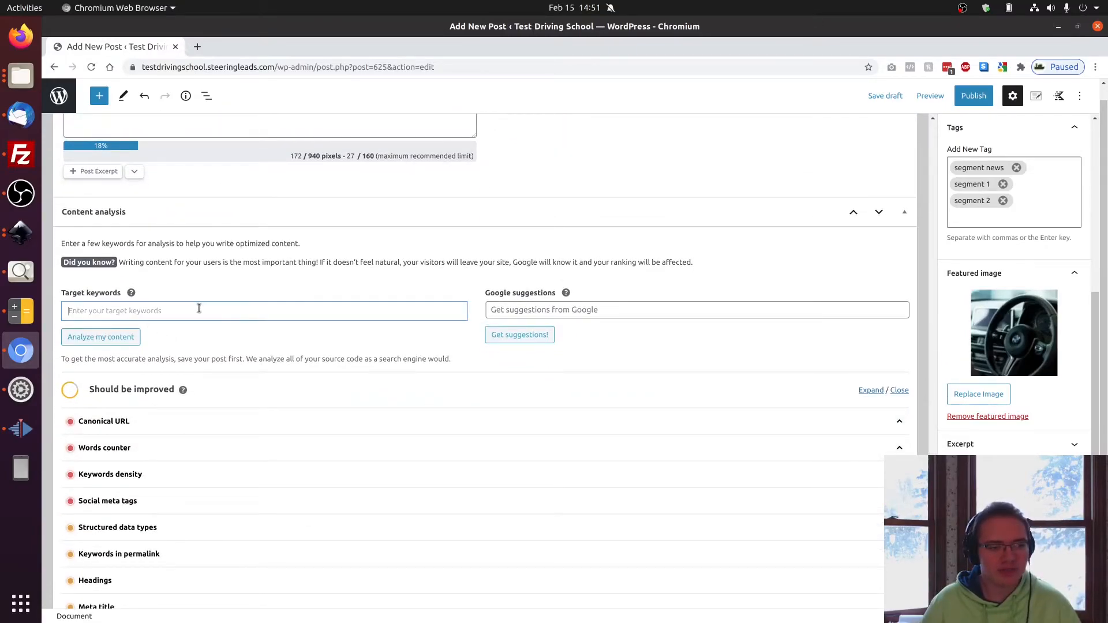
{"action": "scroll", "coordinate": [198, 310], "scroll_direction": "up", "scroll_amount": 1}
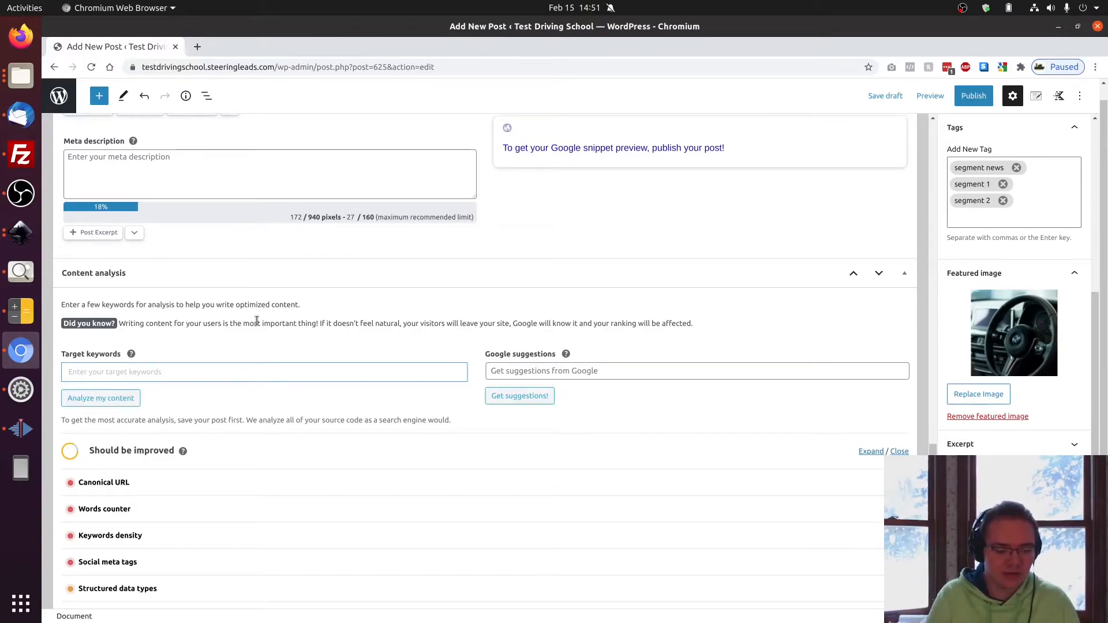
{"action": "type", "text": "driving sch"}
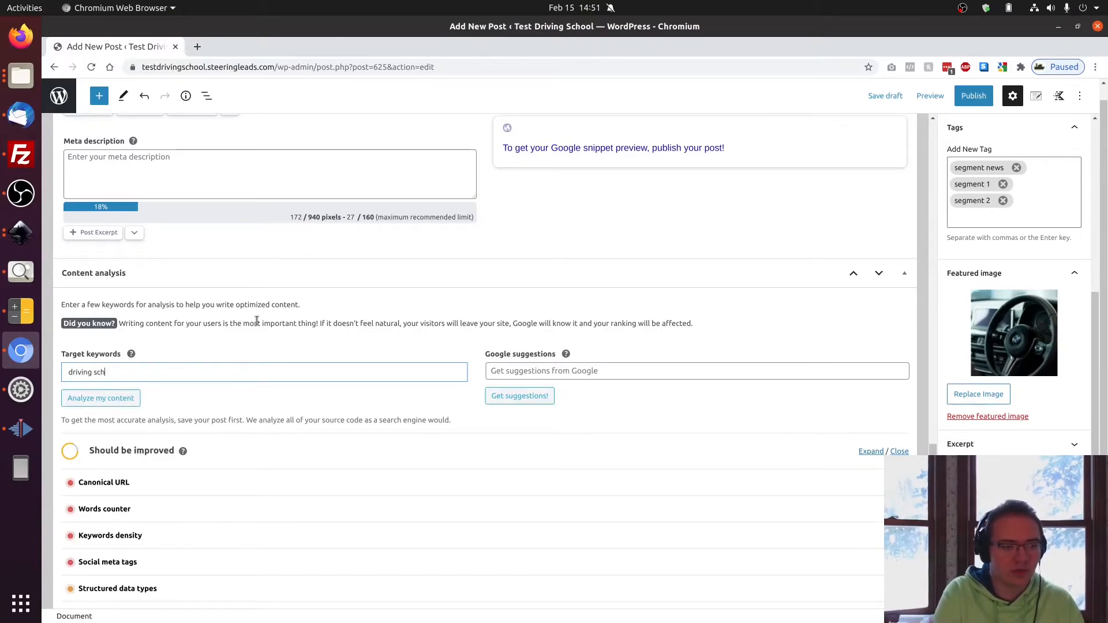
{"action": "type", "text": "ool grand rapids mi"}
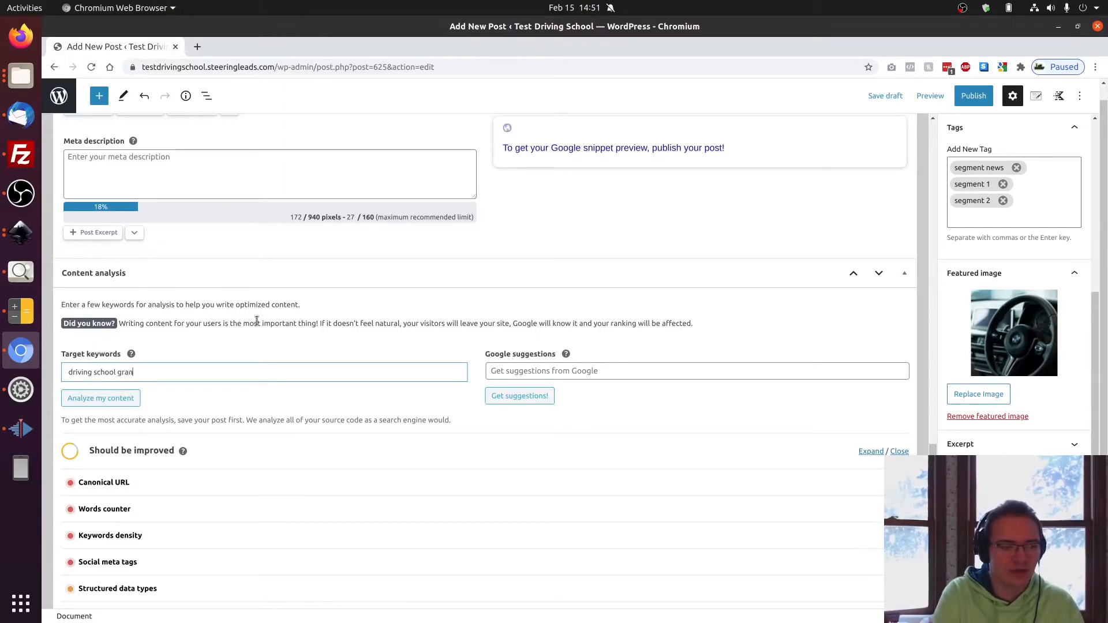
{"action": "key", "text": "Return"}
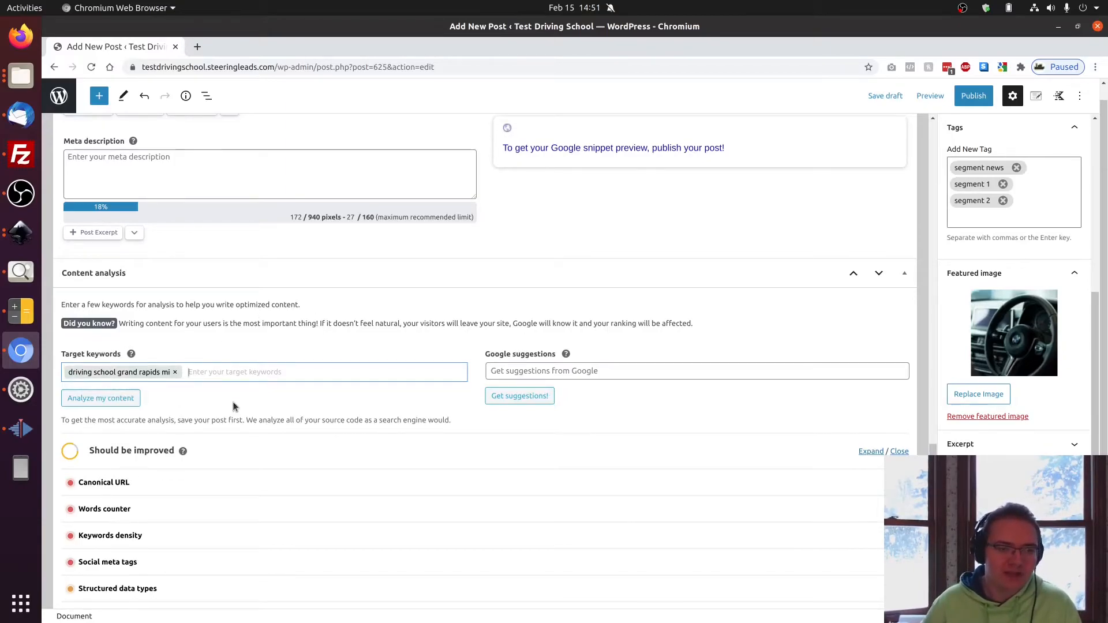
{"action": "scroll", "coordinate": [487, 215], "scroll_direction": "up", "scroll_amount": 10}
{"action": "scroll", "coordinate": [508, 311], "scroll_direction": "up", "scroll_amount": 7}
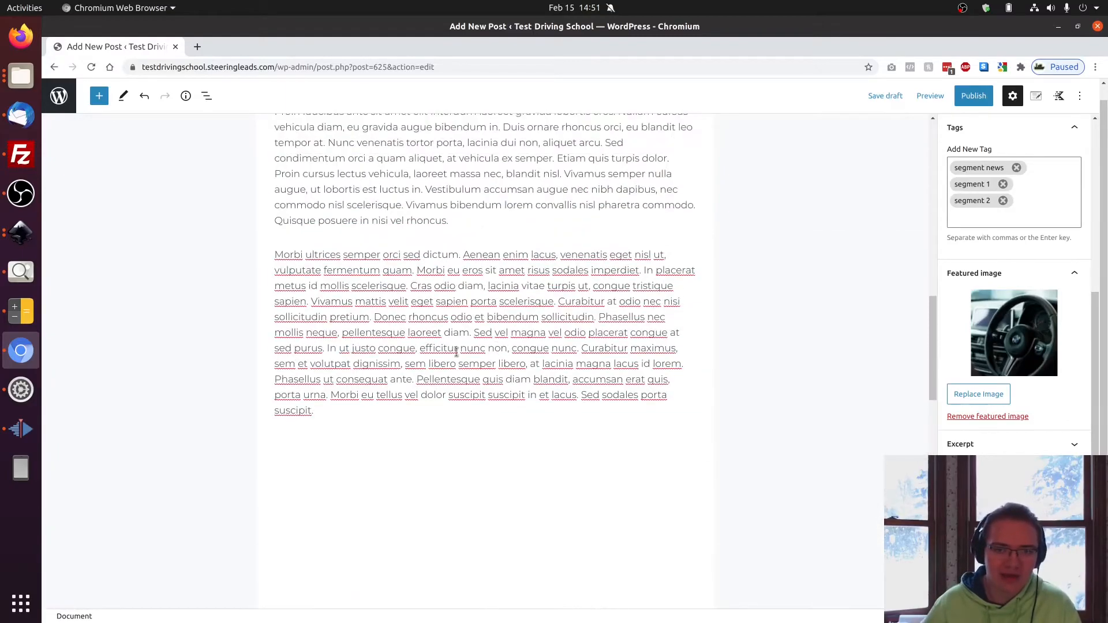
{"action": "scroll", "coordinate": [621, 327], "scroll_direction": "down", "scroll_amount": 8}
{"action": "scroll", "coordinate": [620, 328], "scroll_direction": "down", "scroll_amount": 5}
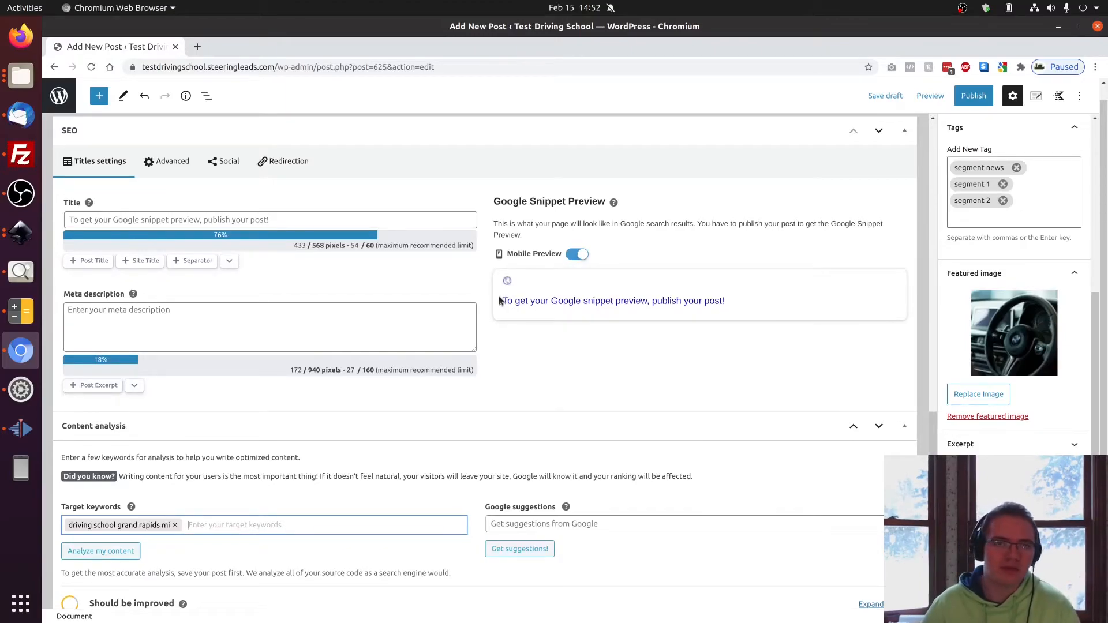
Get Google keyword suggestions for "driving school" and pick "driving schools near me" from them
{"action": "scroll", "coordinate": [386, 445], "scroll_direction": "down", "scroll_amount": 2}
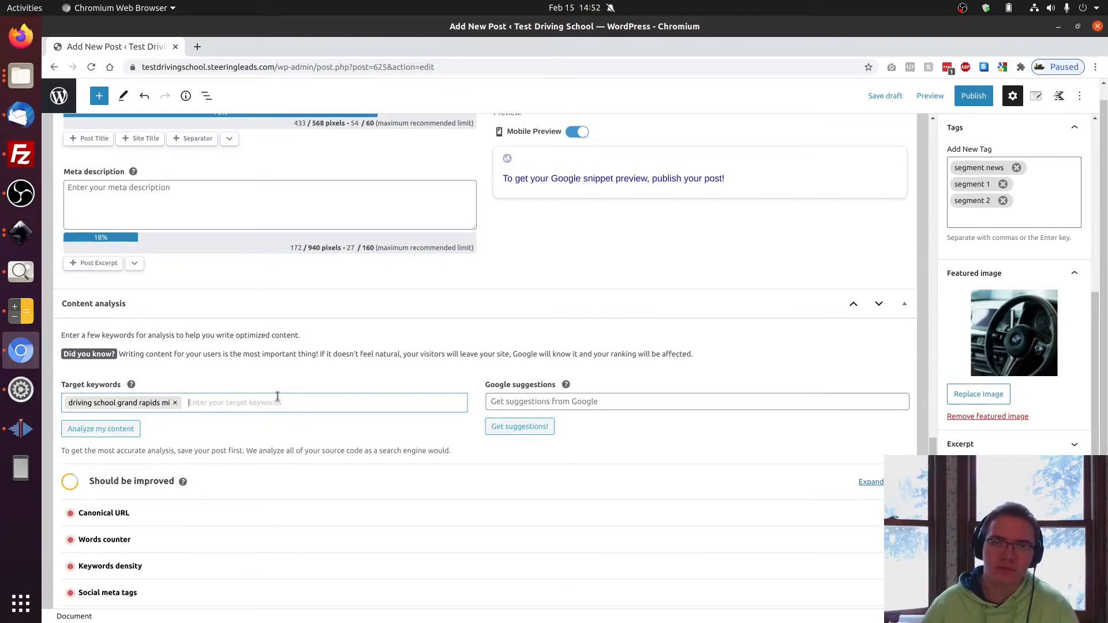
{"action": "left_click", "coordinate": [701, 436]}
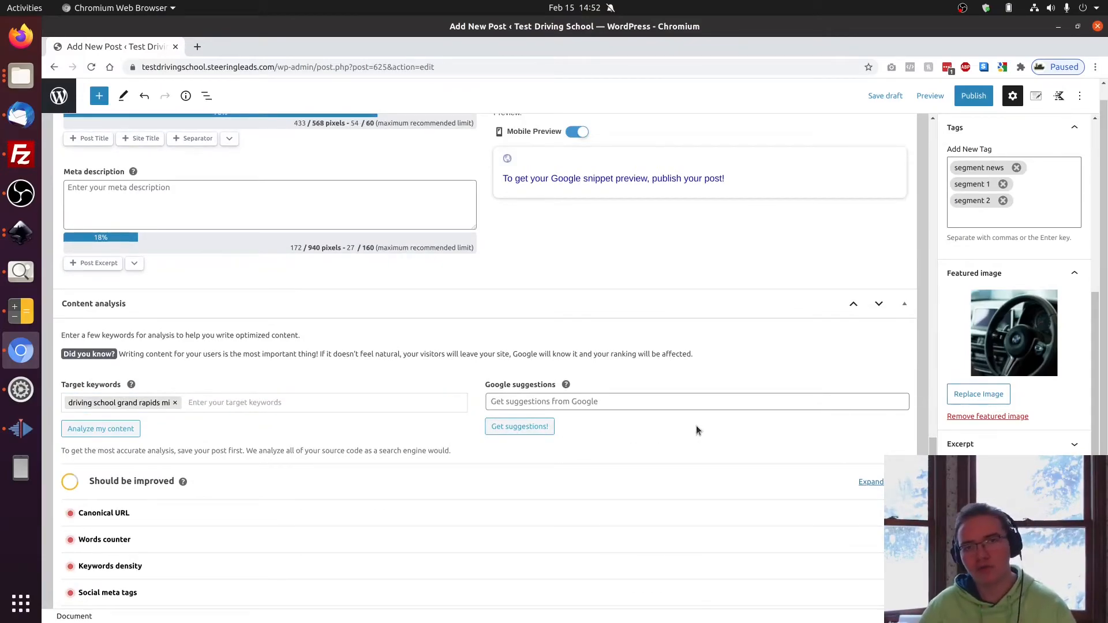
{"action": "left_click", "coordinate": [624, 398]}
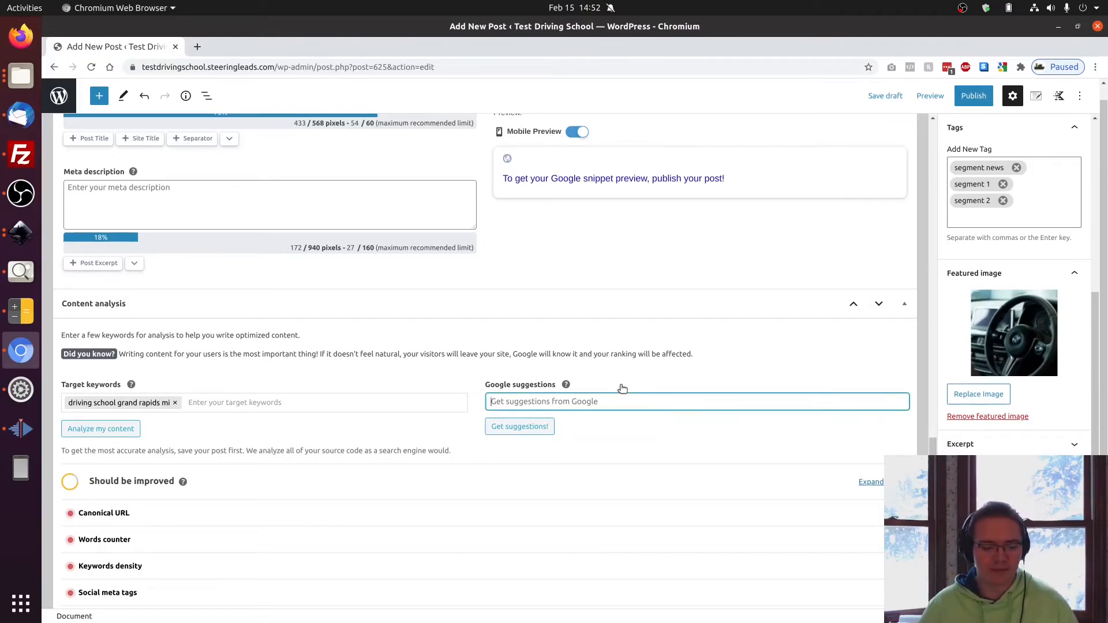
{"action": "type", "text": "driving"}
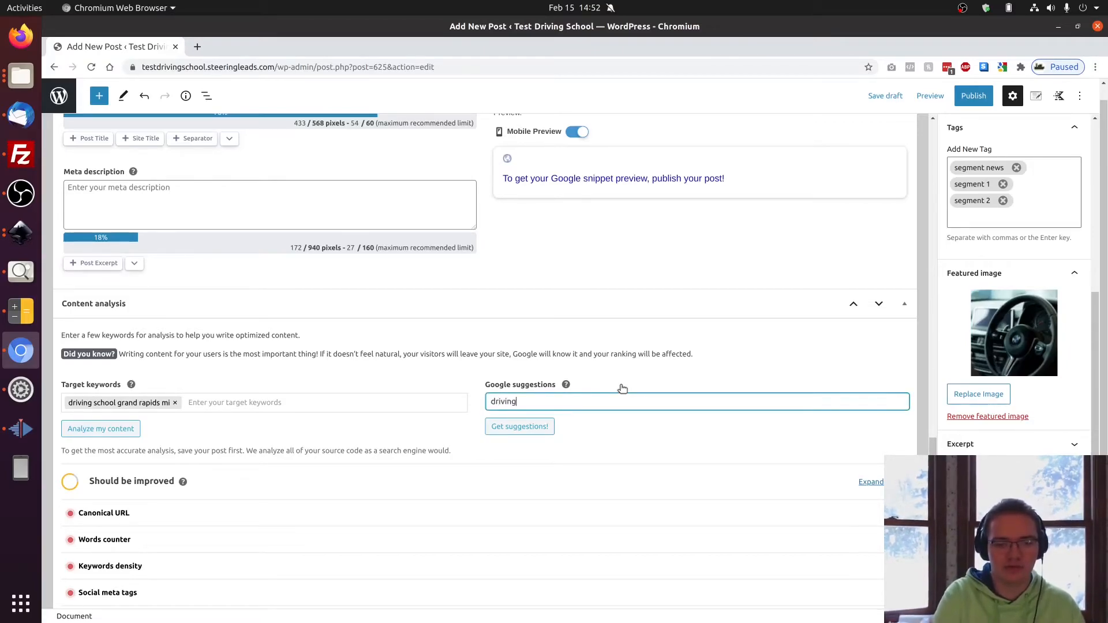
{"action": "type", "text": " school"}
{"action": "left_click", "coordinate": [508, 427]}
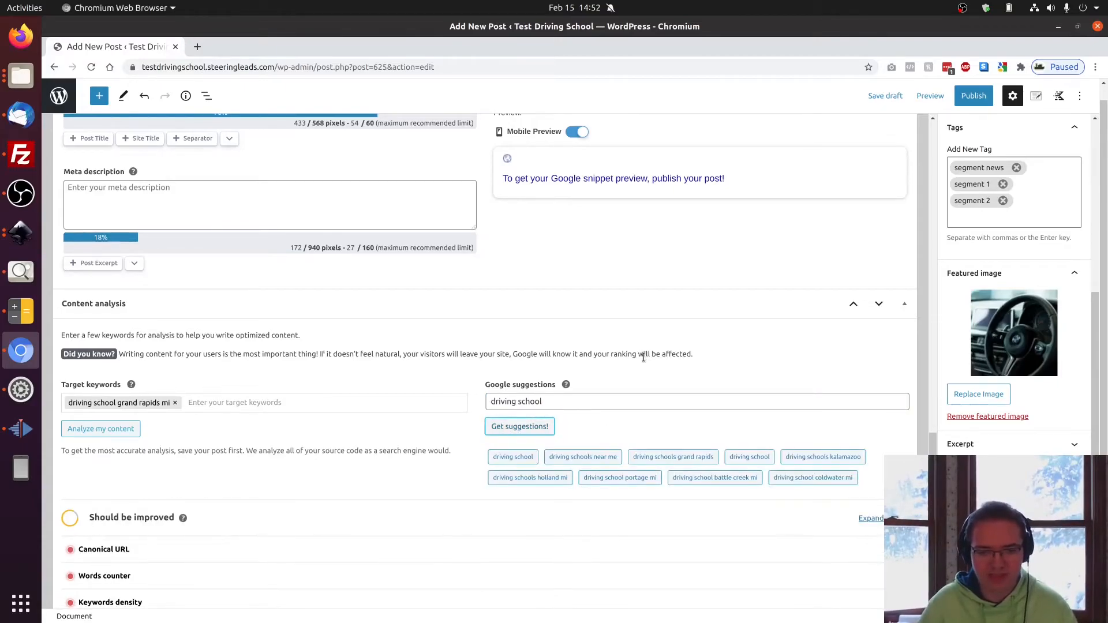
{"action": "scroll", "coordinate": [643, 357], "scroll_direction": "down", "scroll_amount": 1}
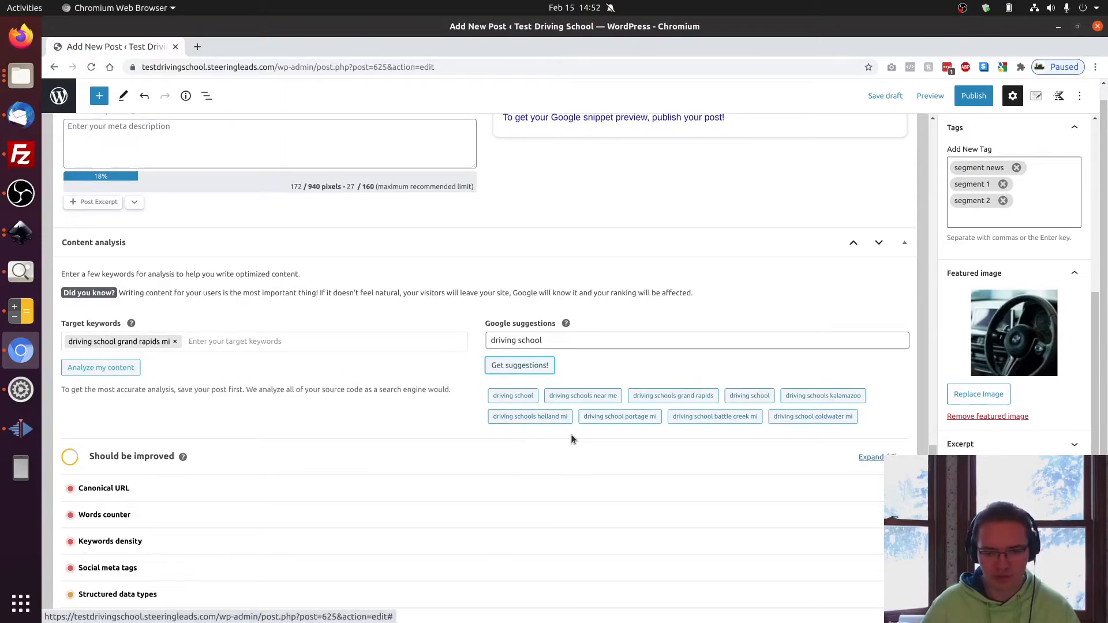
{"action": "left_click", "coordinate": [591, 397]}
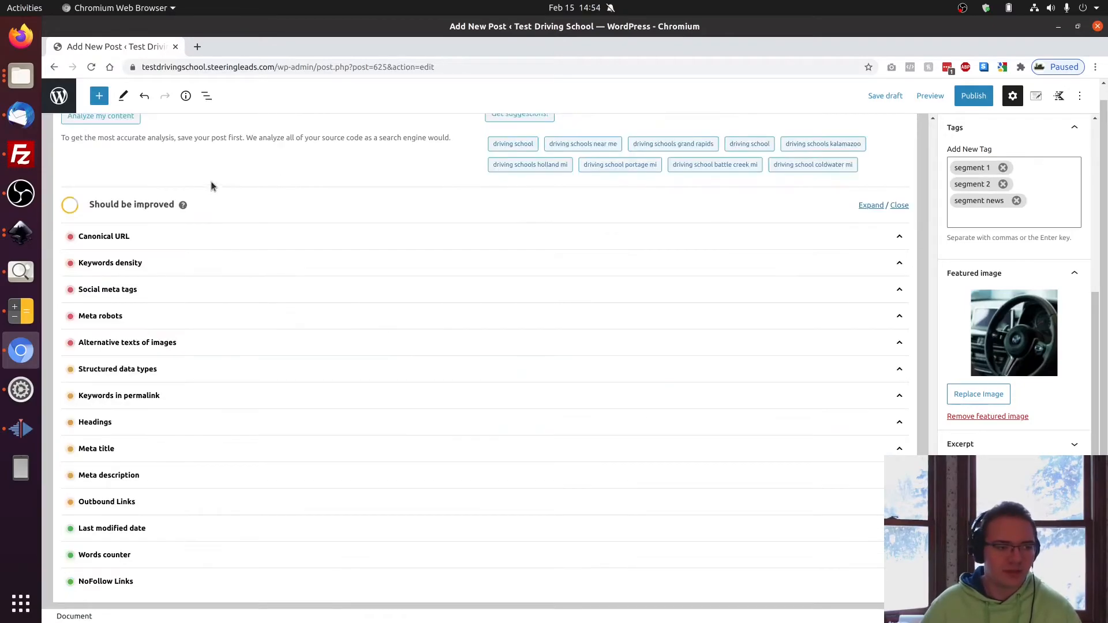
Examine the post's SEO content analysis, including the keywords density result, the title settings and the target keywords
{"action": "mouse_move", "coordinate": [182, 202]}
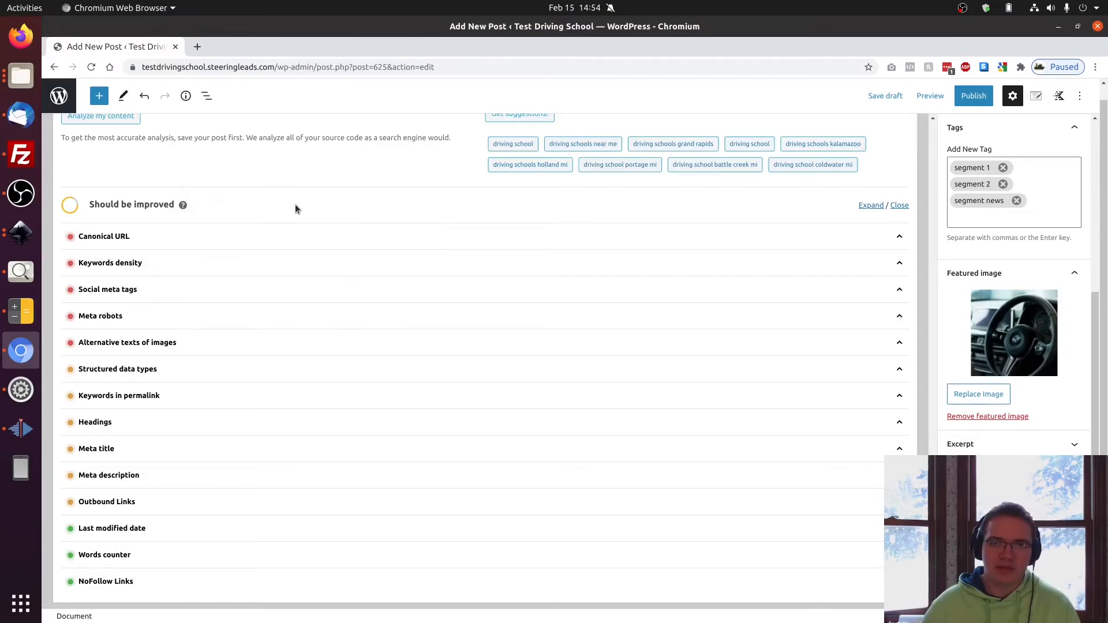
{"action": "left_click", "coordinate": [245, 269]}
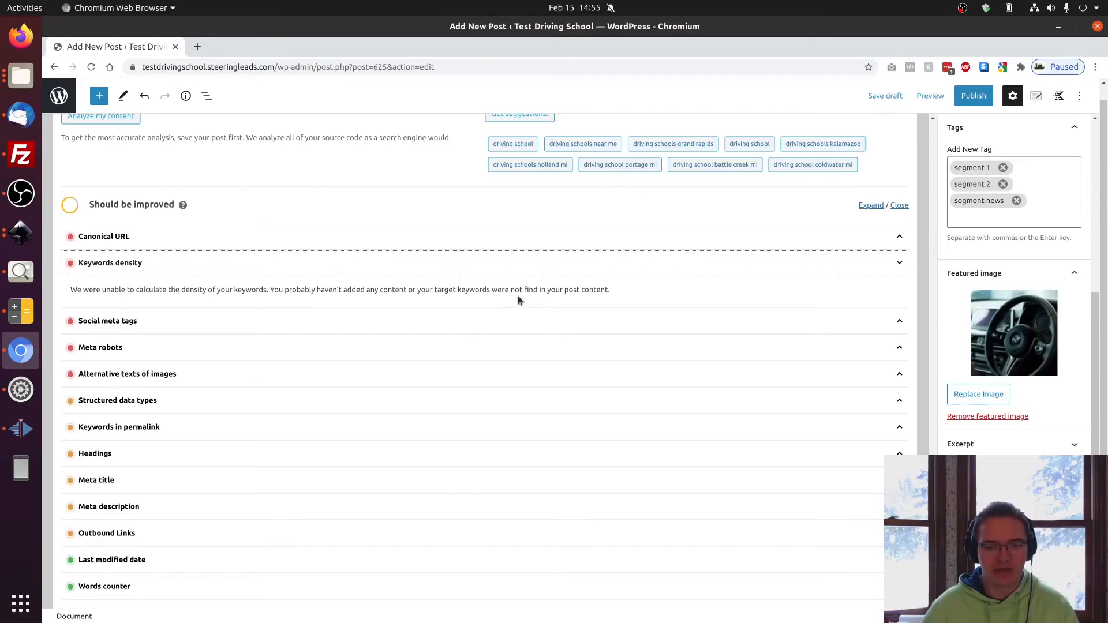
{"action": "left_click", "coordinate": [638, 271]}
{"action": "scroll", "coordinate": [519, 312], "scroll_direction": "up", "scroll_amount": 6}
{"action": "scroll", "coordinate": [523, 295], "scroll_direction": "up", "scroll_amount": 5}
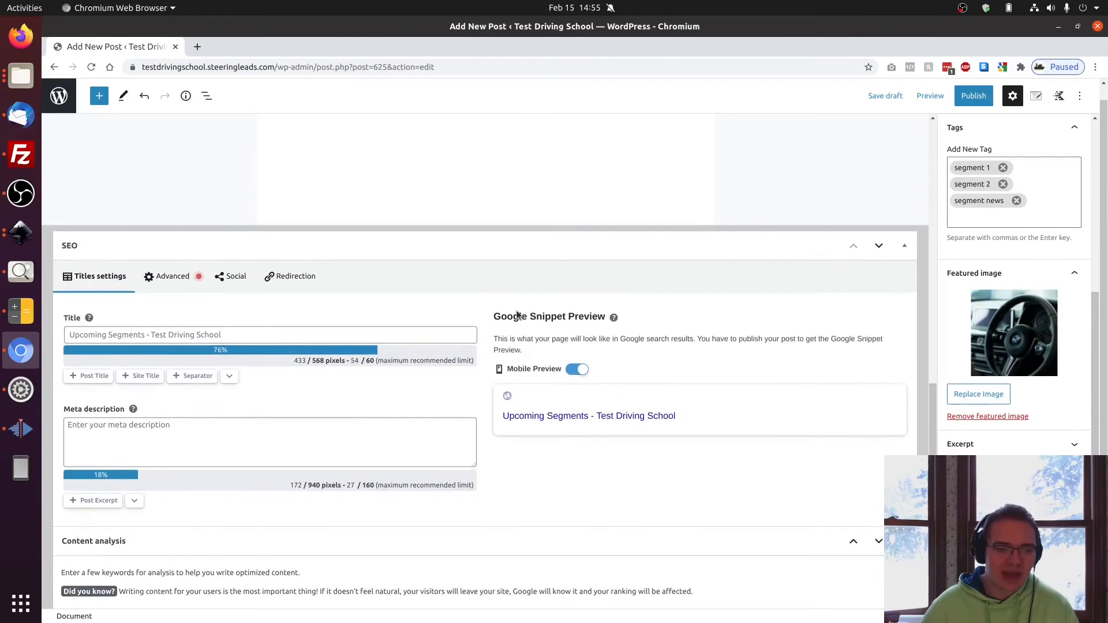
{"action": "scroll", "coordinate": [467, 303], "scroll_direction": "down", "scroll_amount": 5}
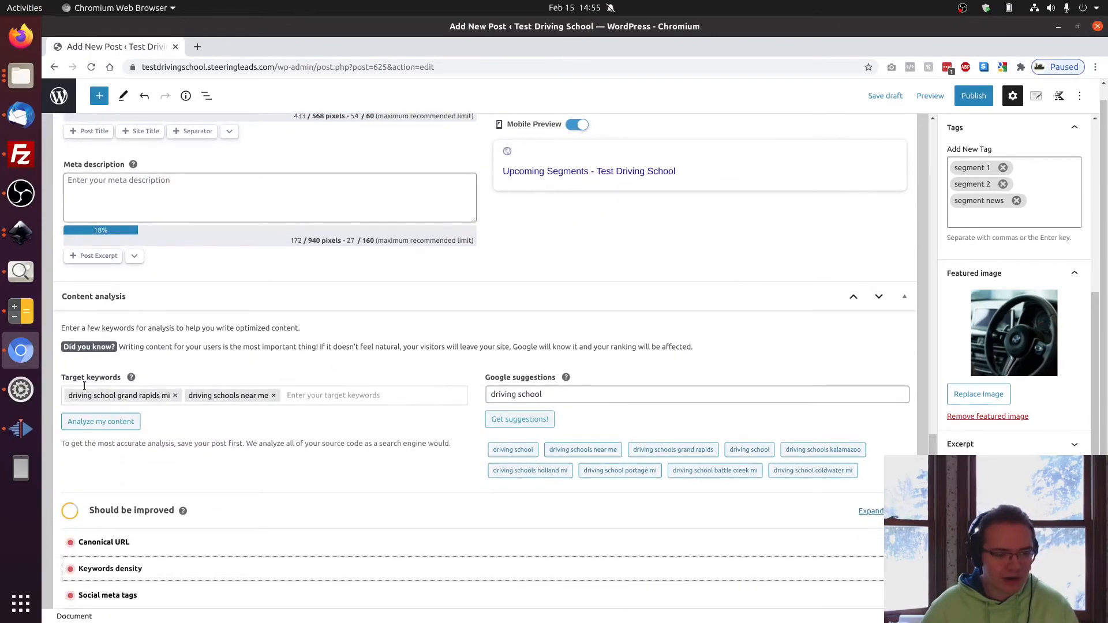
{"action": "scroll", "coordinate": [611, 244], "scroll_direction": "up", "scroll_amount": 8}
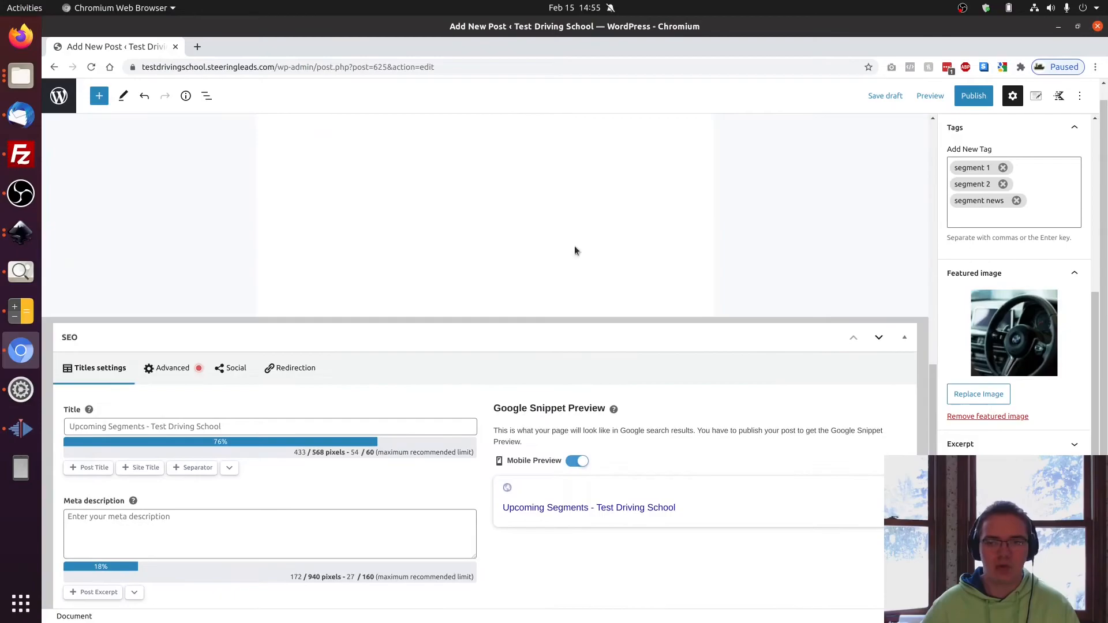
{"action": "scroll", "coordinate": [478, 423], "scroll_direction": "down", "scroll_amount": 10}
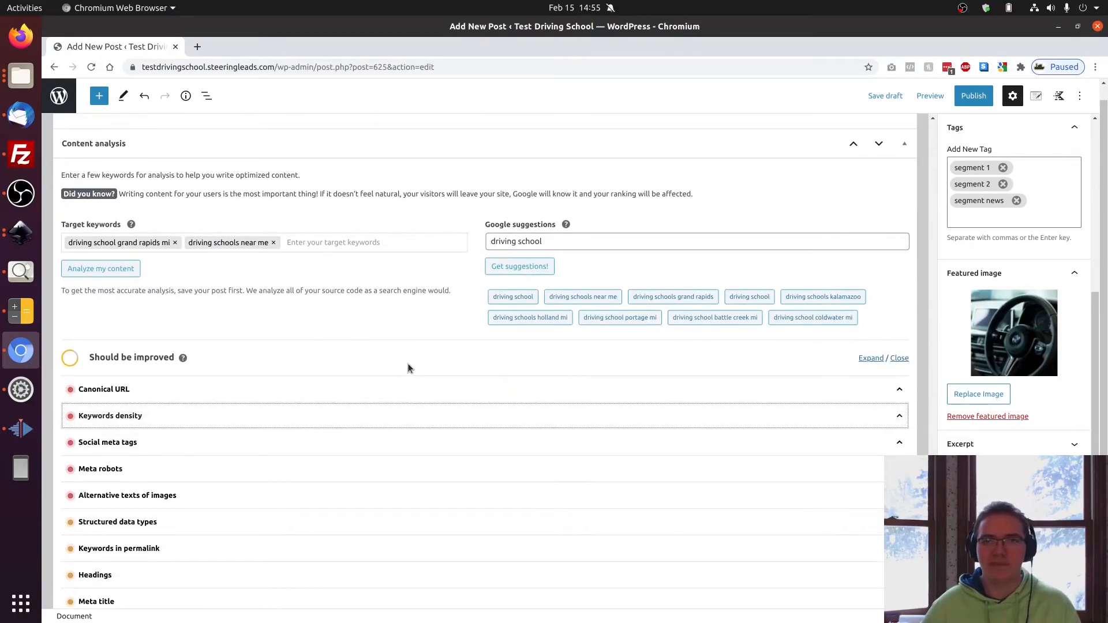
{"action": "scroll", "coordinate": [410, 347], "scroll_direction": "down", "scroll_amount": 3}
{"action": "scroll", "coordinate": [831, 281], "scroll_direction": "up", "scroll_amount": 20}
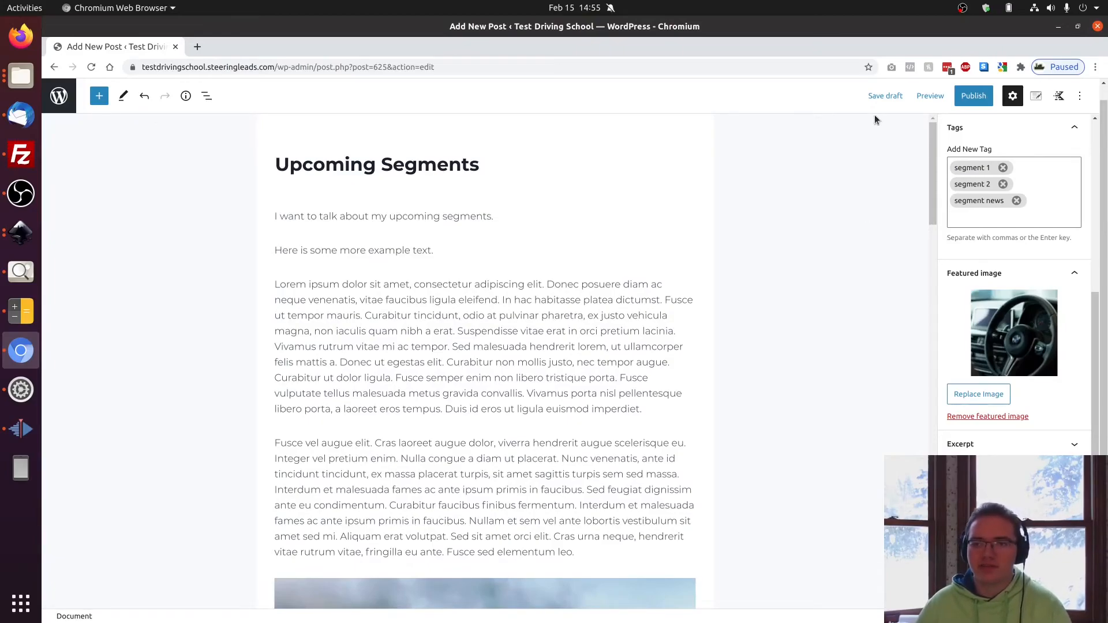
Save the post as a draft, then preview it in a new tab down to its tags and close the preview
{"action": "left_click", "coordinate": [881, 97]}
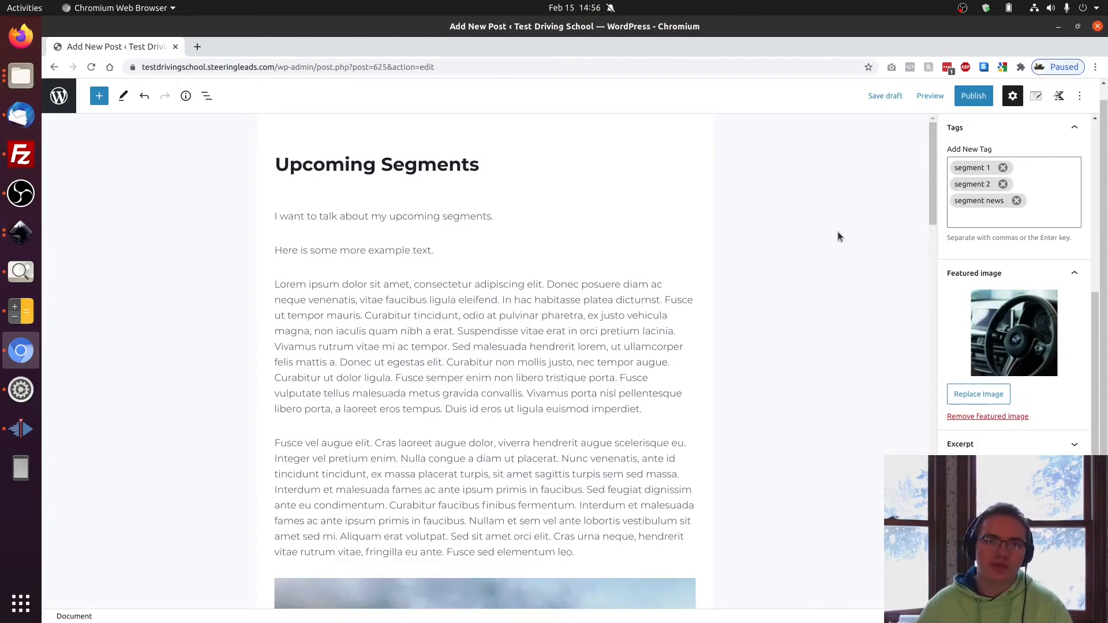
{"action": "left_click", "coordinate": [926, 98]}
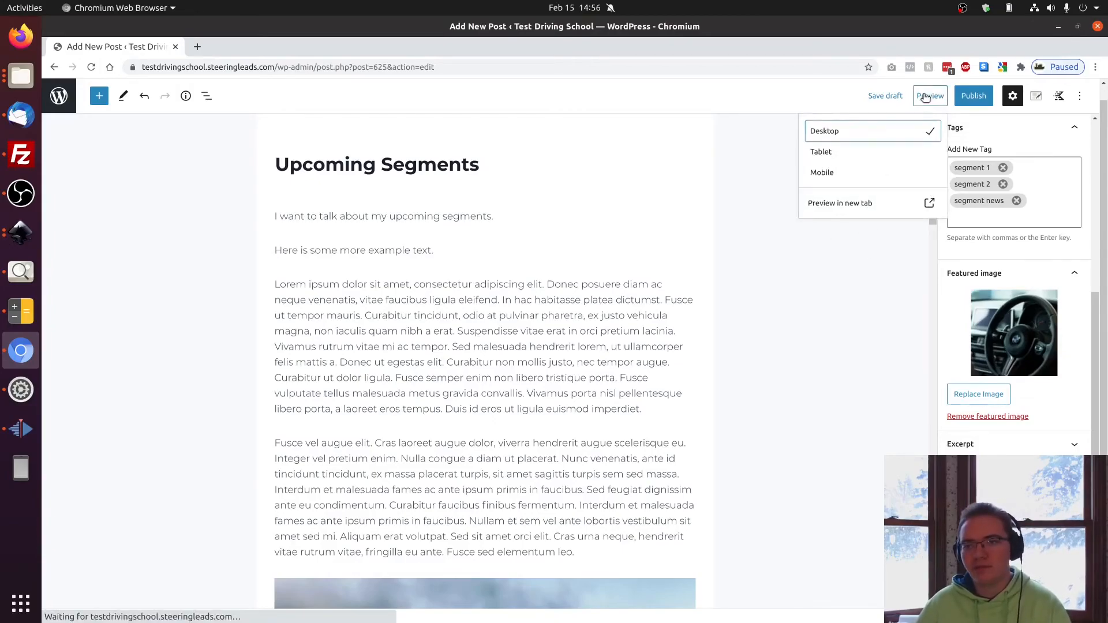
{"action": "left_click", "coordinate": [829, 207]}
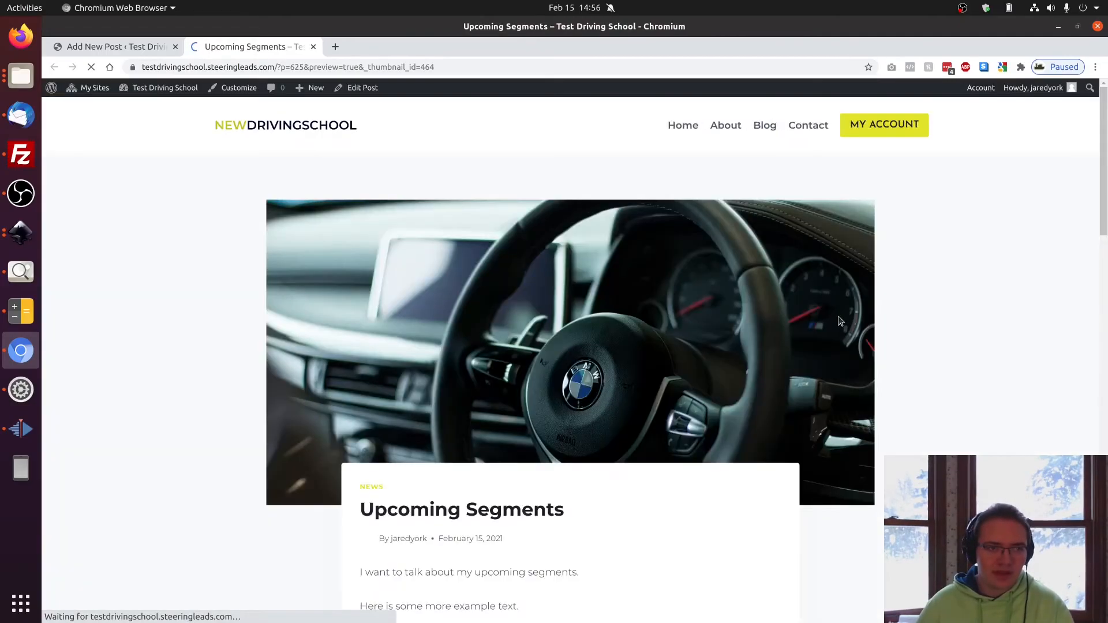
{"action": "scroll", "coordinate": [943, 354], "scroll_direction": "down", "scroll_amount": 5}
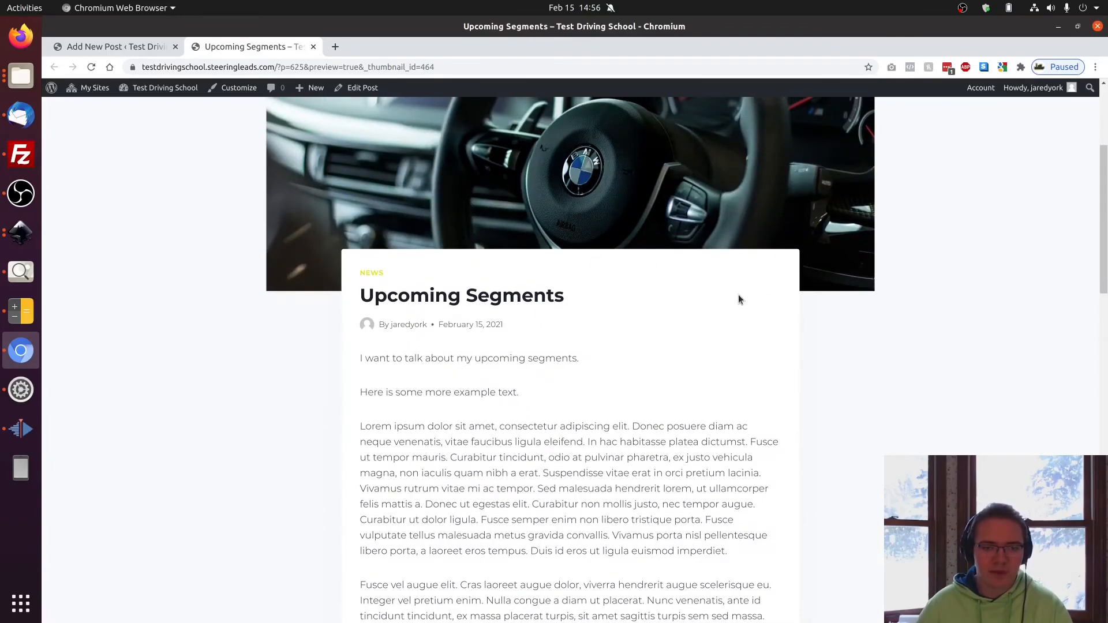
{"action": "scroll", "coordinate": [743, 299], "scroll_direction": "down", "scroll_amount": 9}
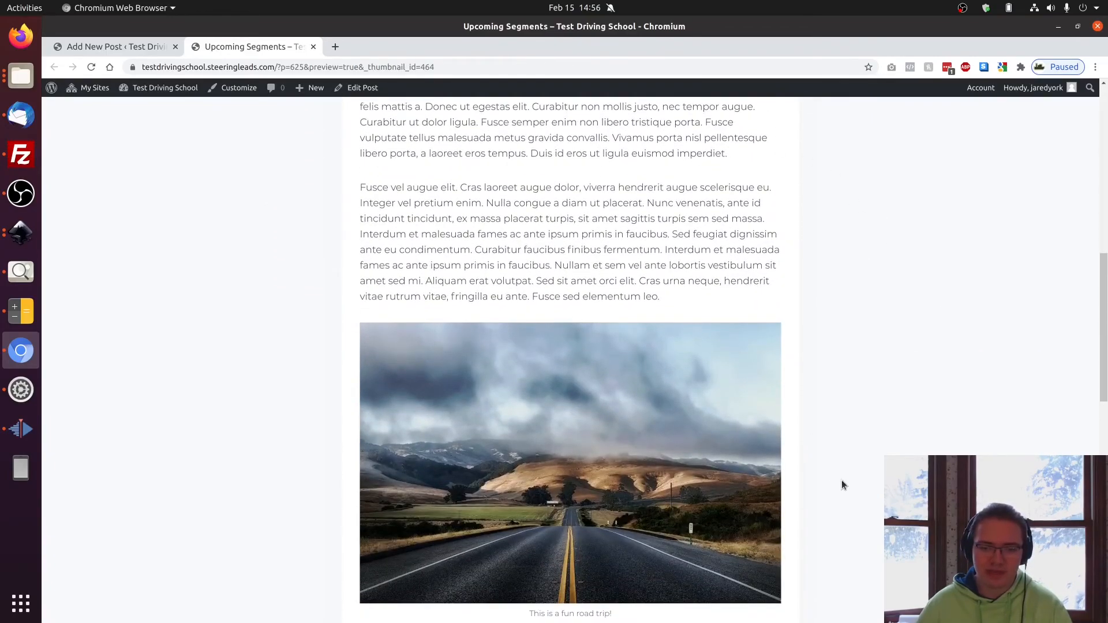
{"action": "scroll", "coordinate": [841, 477], "scroll_direction": "down", "scroll_amount": 4}
{"action": "scroll", "coordinate": [840, 472], "scroll_direction": "down", "scroll_amount": 5}
{"action": "scroll", "coordinate": [839, 474], "scroll_direction": "down", "scroll_amount": 4}
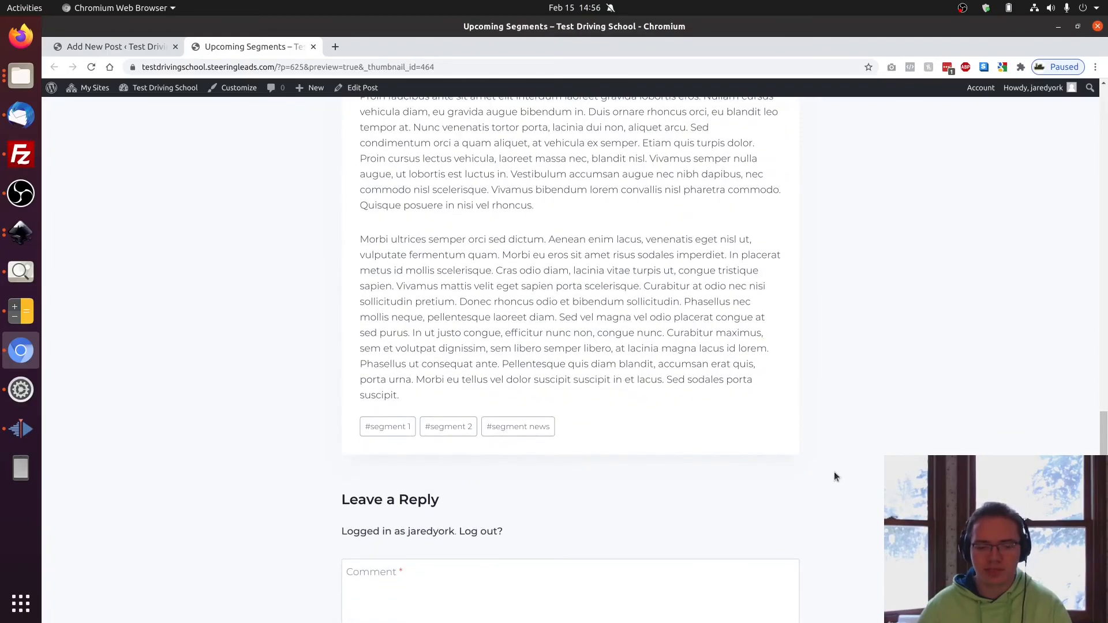
{"action": "key", "text": "ctrl+w"}
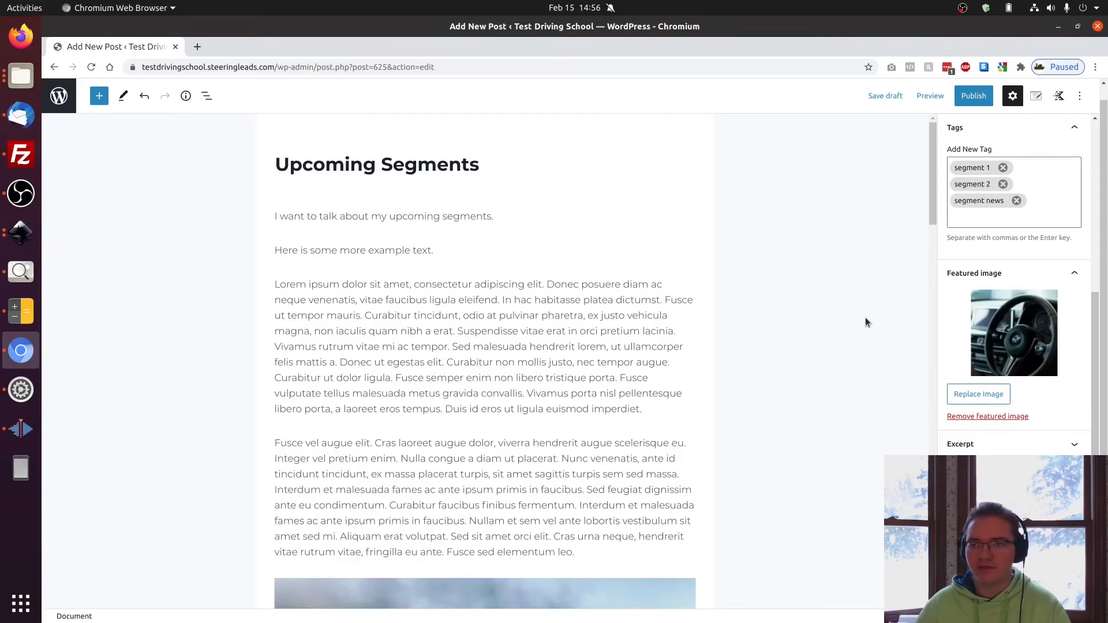
Publish the "Upcoming Segments" post immediately and view the live page down to its tags
{"action": "left_click", "coordinate": [975, 97]}
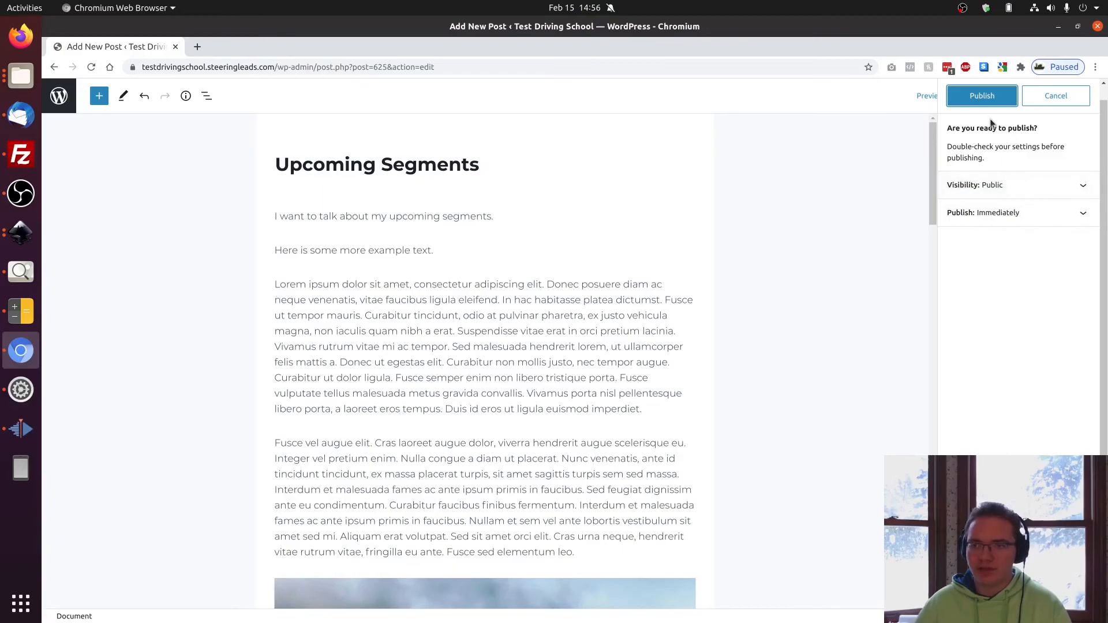
{"action": "left_click", "coordinate": [1001, 96]}
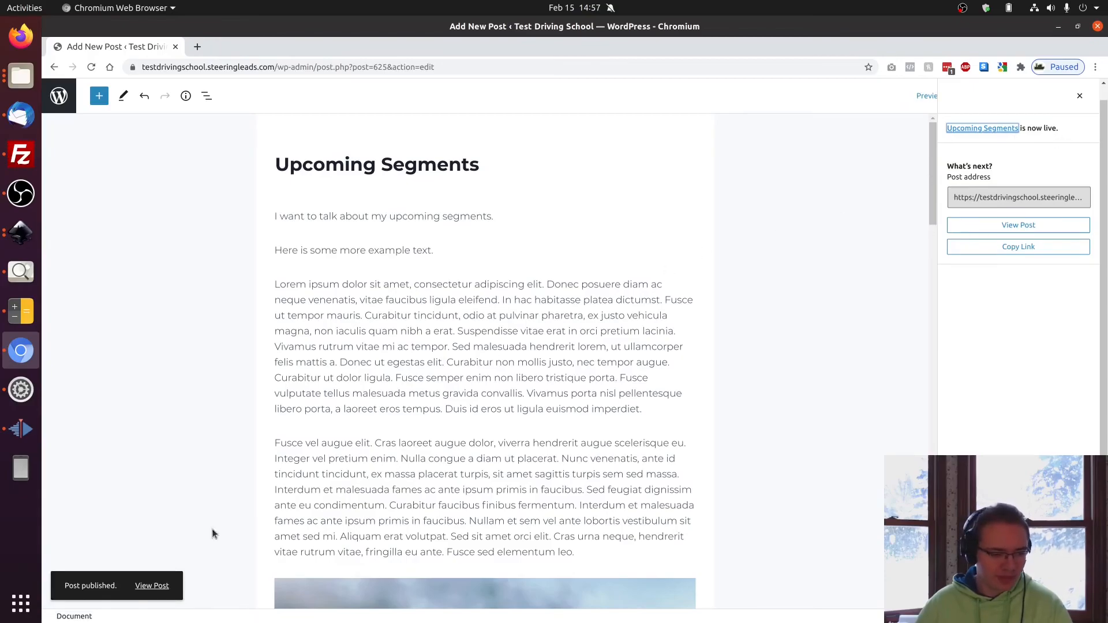
{"action": "left_click", "coordinate": [143, 587]}
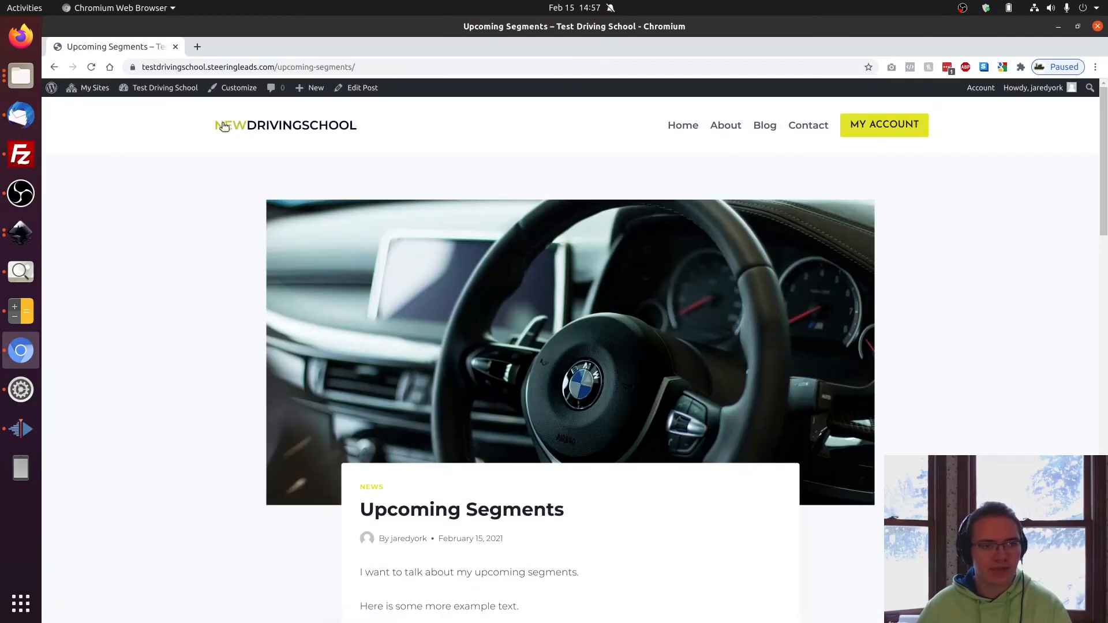
{"action": "scroll", "coordinate": [163, 245], "scroll_direction": "down", "scroll_amount": 9}
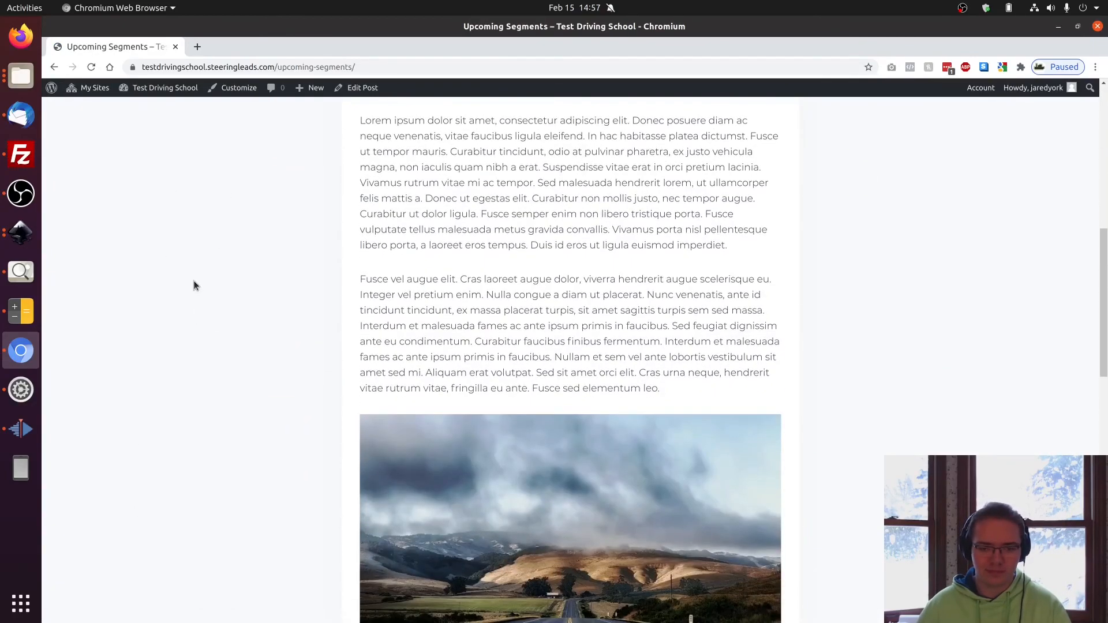
{"action": "scroll", "coordinate": [192, 285], "scroll_direction": "down", "scroll_amount": 12}
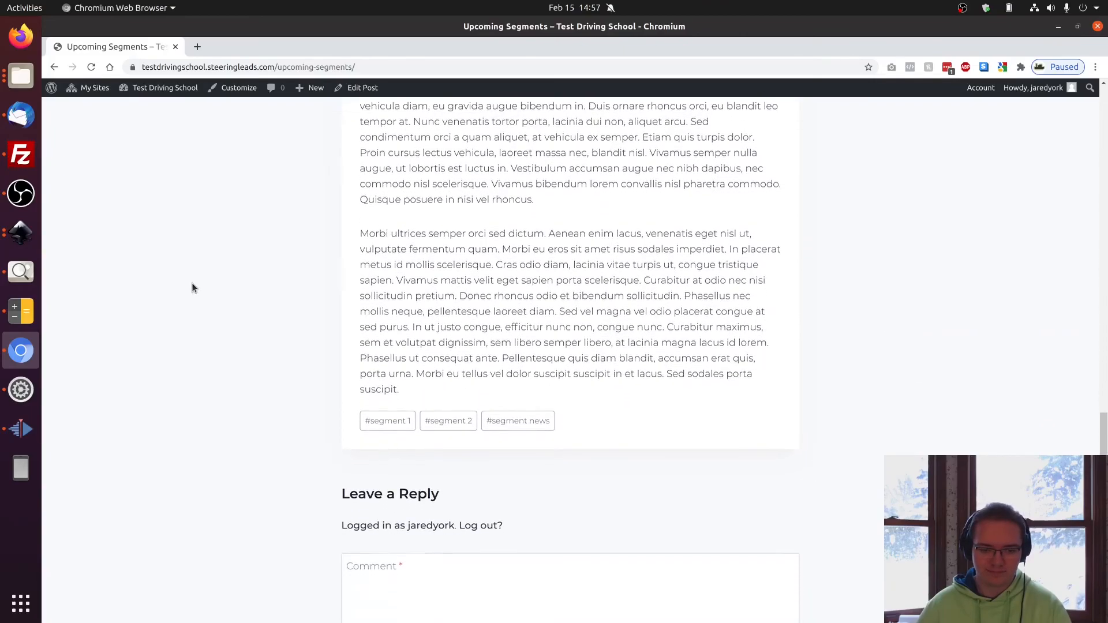